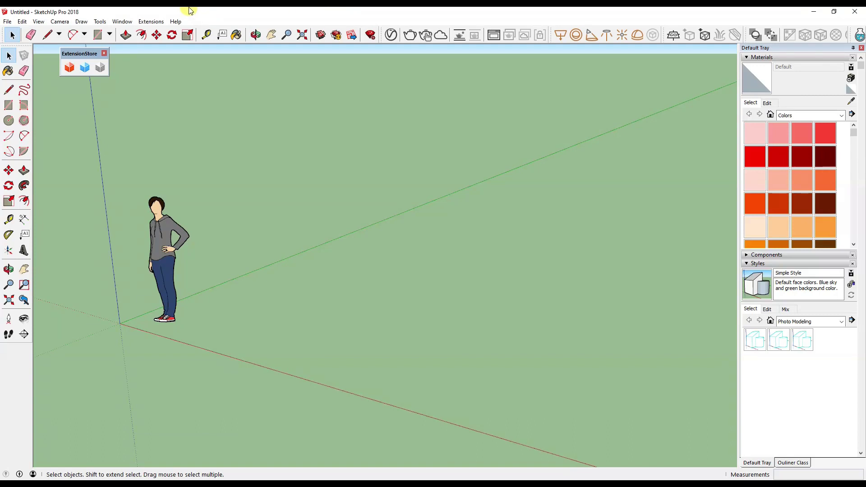
Open the Extension Warehouse from the Window menu and run a 'solar north' search
{"action": "left_click", "coordinate": [130, 22]}
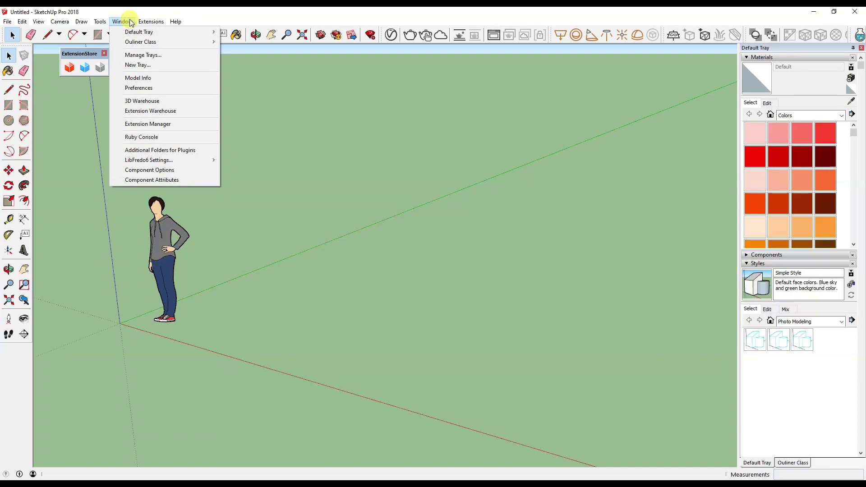
{"action": "left_click", "coordinate": [181, 112]}
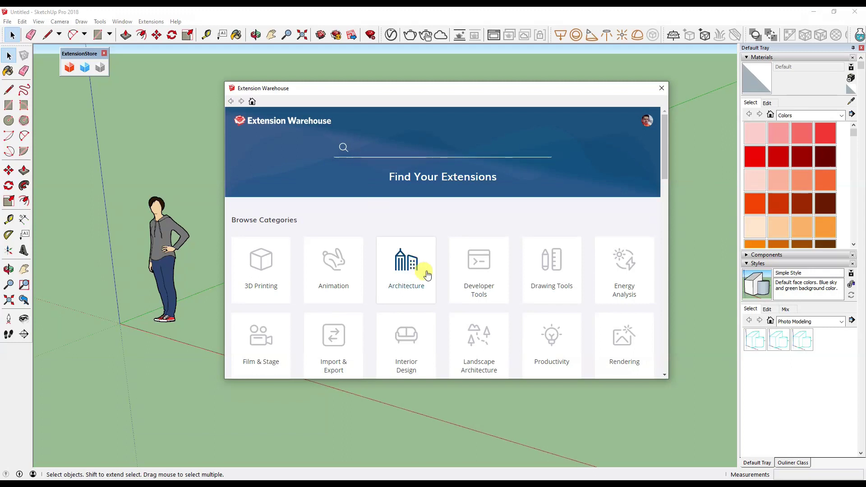
{"action": "scroll", "coordinate": [415, 243], "scroll_direction": "down", "scroll_amount": 1}
{"action": "scroll", "coordinate": [502, 328], "scroll_direction": "down", "scroll_amount": 1}
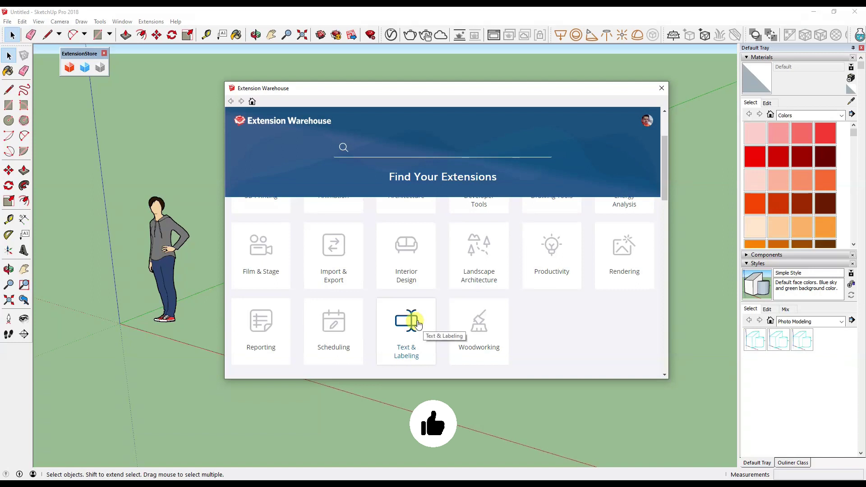
{"action": "type", "text": "solar north"}
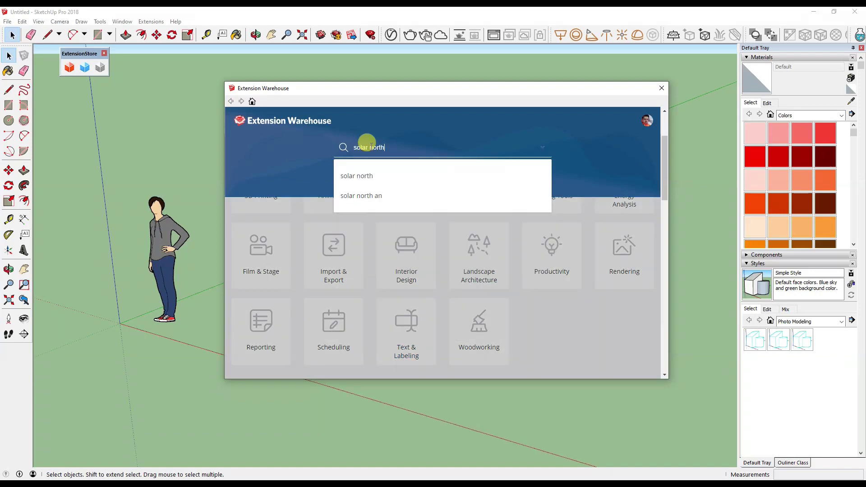
{"action": "left_click", "coordinate": [375, 176]}
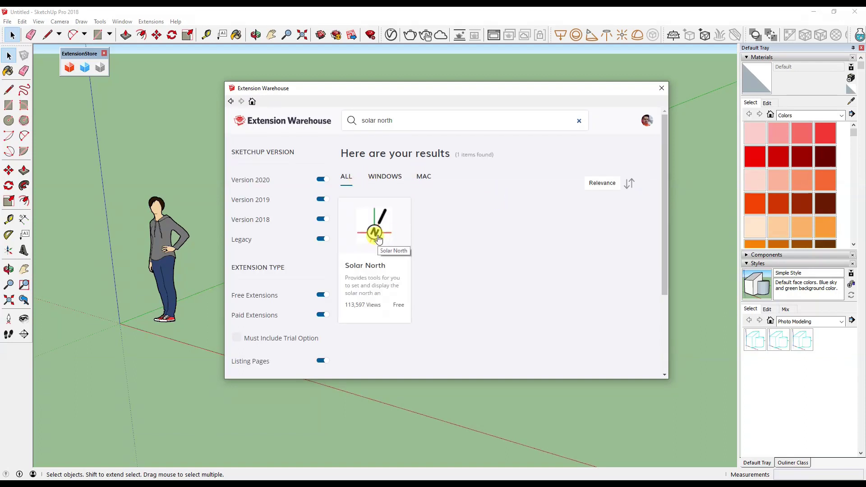
Open the Solar North result and review its compatibility list, Install button and account menu
{"action": "left_click", "coordinate": [378, 238]}
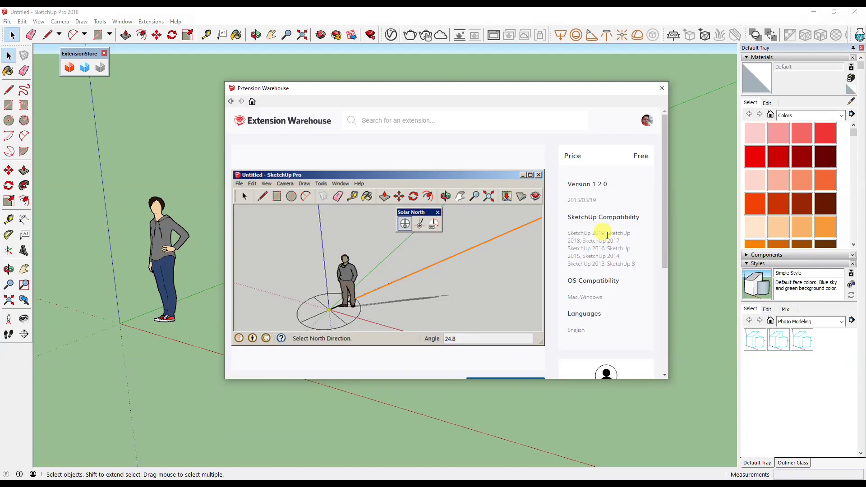
{"action": "left_click_drag", "start_coordinate": [635, 264], "coordinate": [568, 233]}
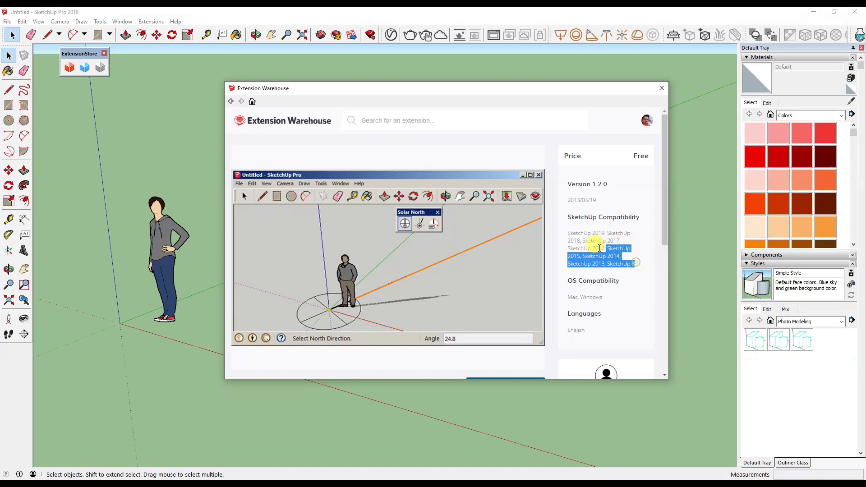
{"action": "left_click", "coordinate": [568, 234]}
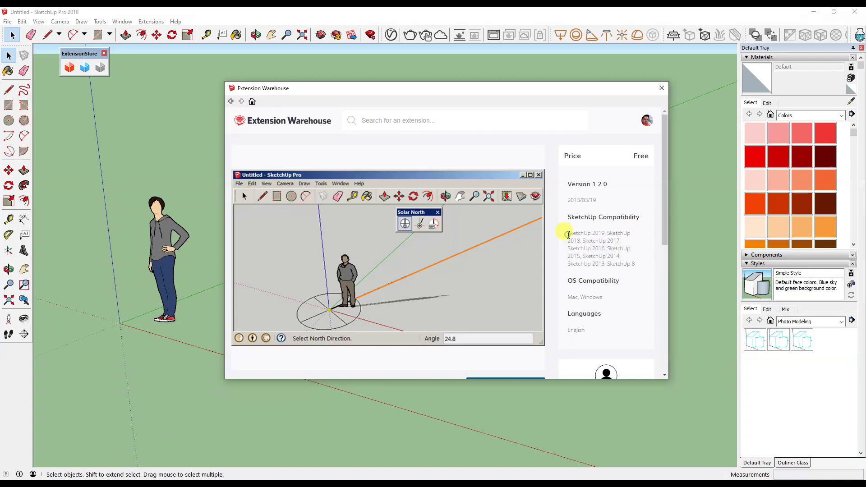
{"action": "scroll", "coordinate": [566, 230], "scroll_direction": "down", "scroll_amount": 4}
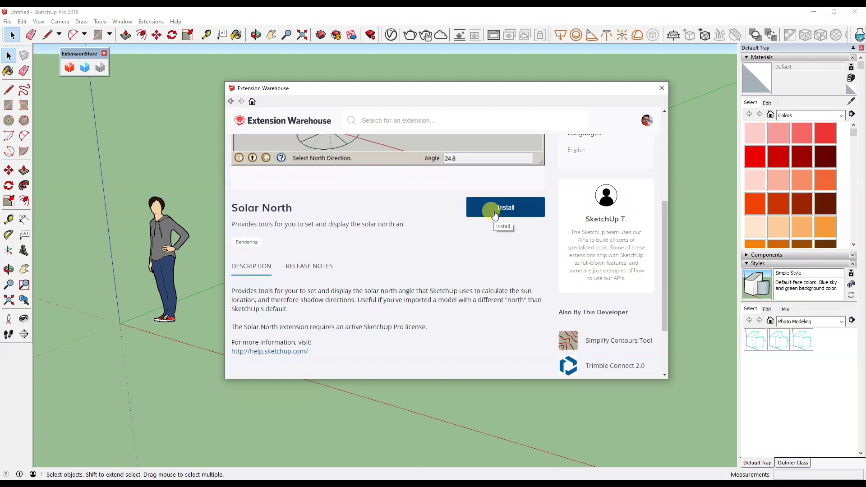
{"action": "left_click", "coordinate": [646, 122]}
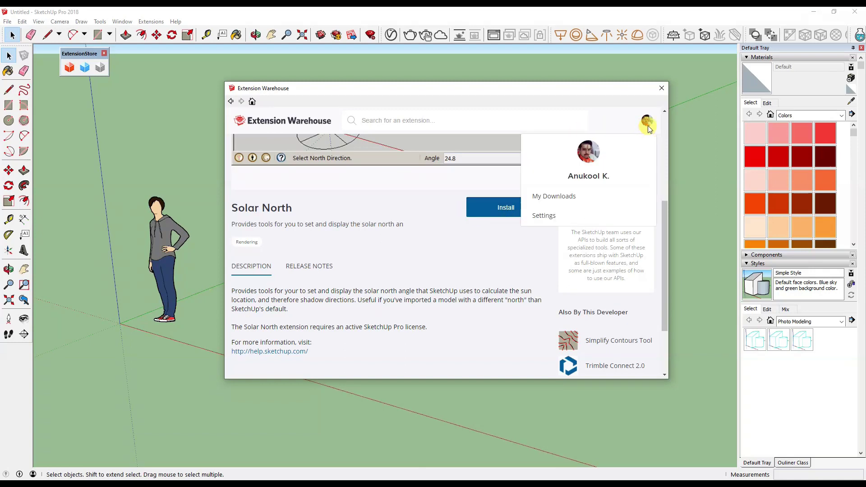
{"action": "left_click", "coordinate": [475, 332]}
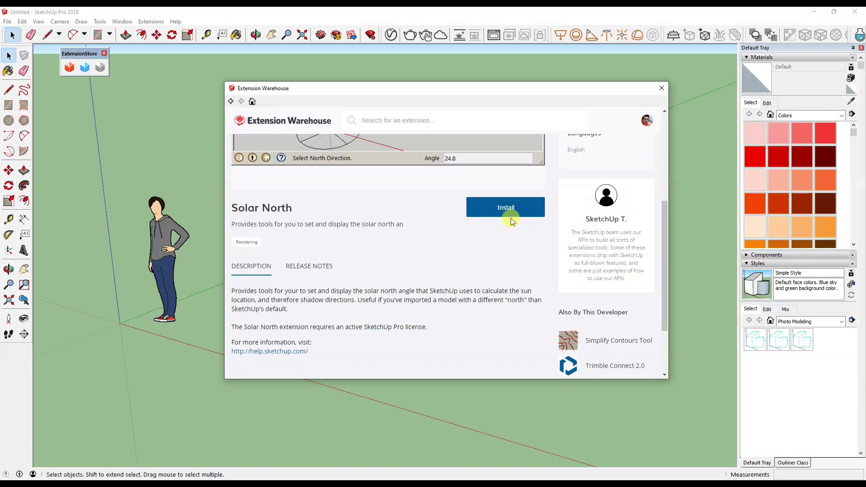
Turn on the Solar North toolbar and dock it under the ExtensionStore toolbar
{"action": "right_click", "coordinate": [23, 401]}
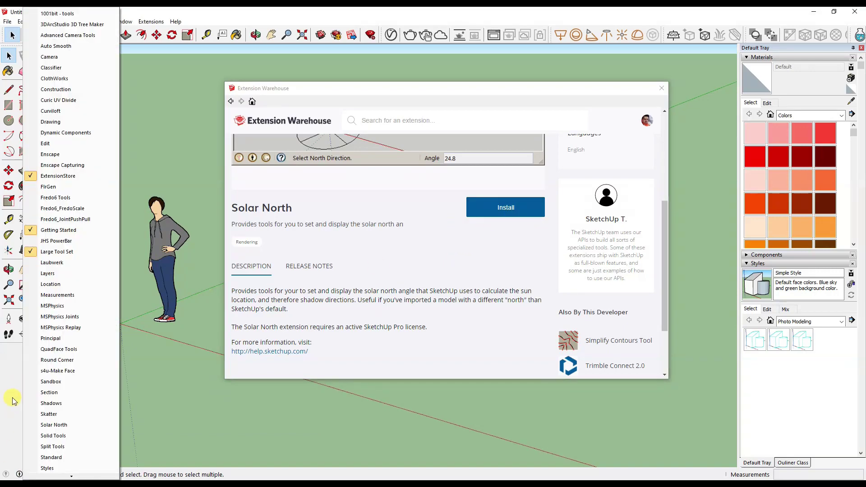
{"action": "left_click", "coordinate": [13, 401]}
{"action": "right_click", "coordinate": [13, 377]}
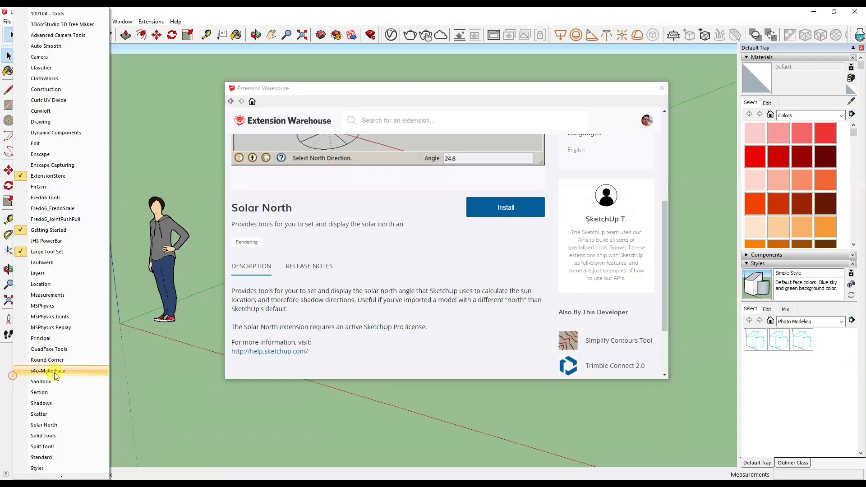
{"action": "left_click", "coordinate": [55, 427]}
{"action": "left_click_drag", "start_coordinate": [46, 63], "coordinate": [77, 120]}
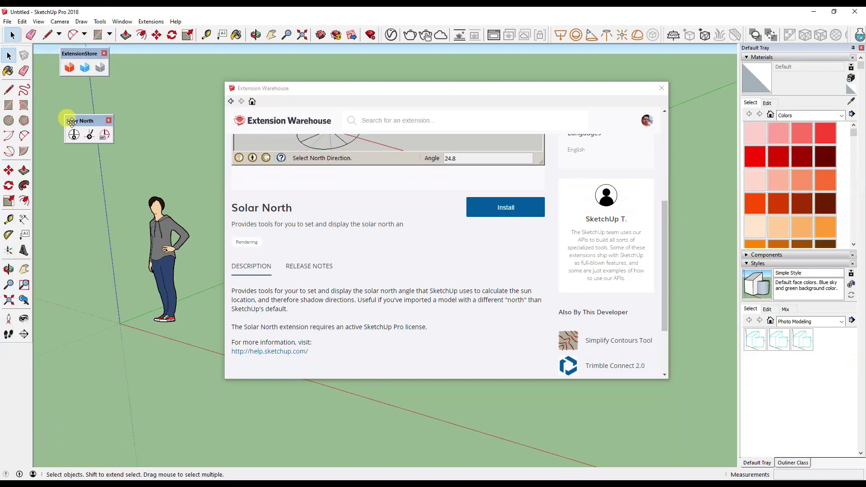
Close the Extension Warehouse and move the ExtensionStore toolbar onto the drawing area
{"action": "scroll", "coordinate": [492, 220], "scroll_direction": "up", "scroll_amount": 4}
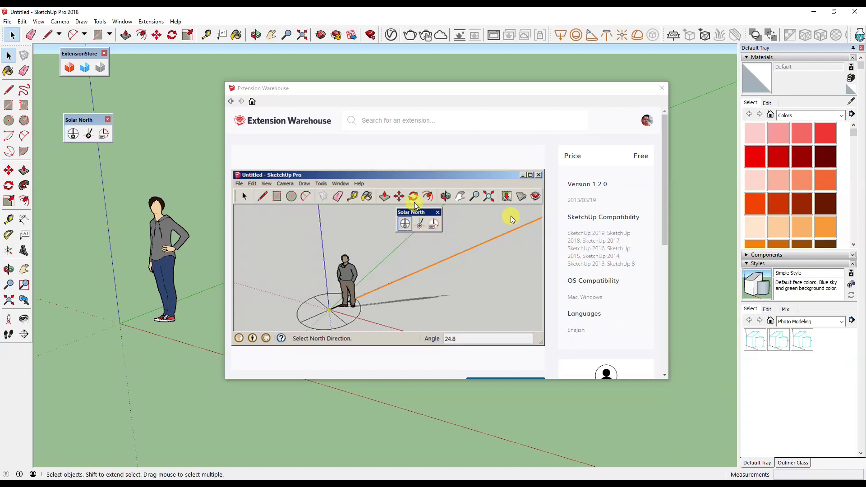
{"action": "left_click", "coordinate": [661, 89]}
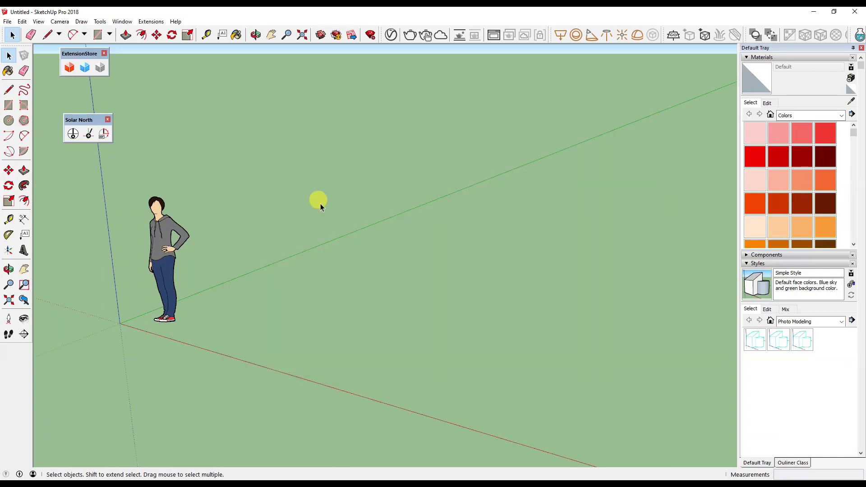
{"action": "mouse_move", "coordinate": [82, 53]}
{"action": "left_mouse_down"}
{"action": "mouse_move", "coordinate": [235, 87]}
{"action": "mouse_move", "coordinate": [168, 78]}
{"action": "left_mouse_up"}
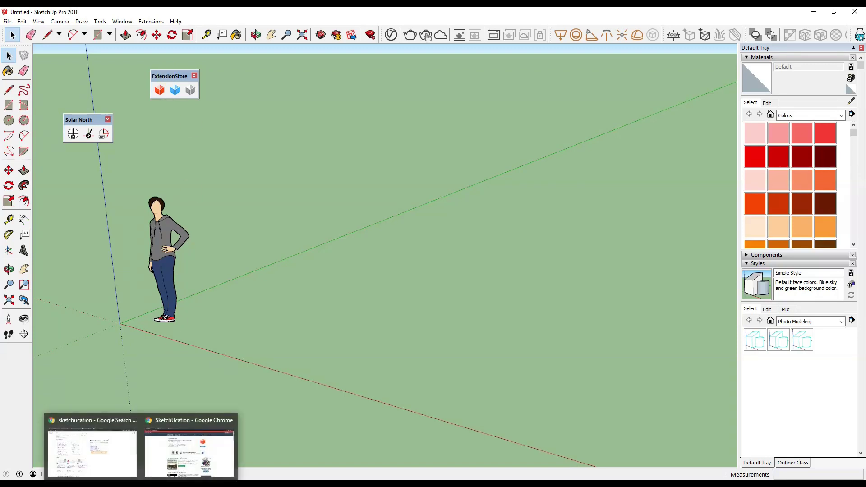
{"action": "left_click", "coordinate": [126, 458]}
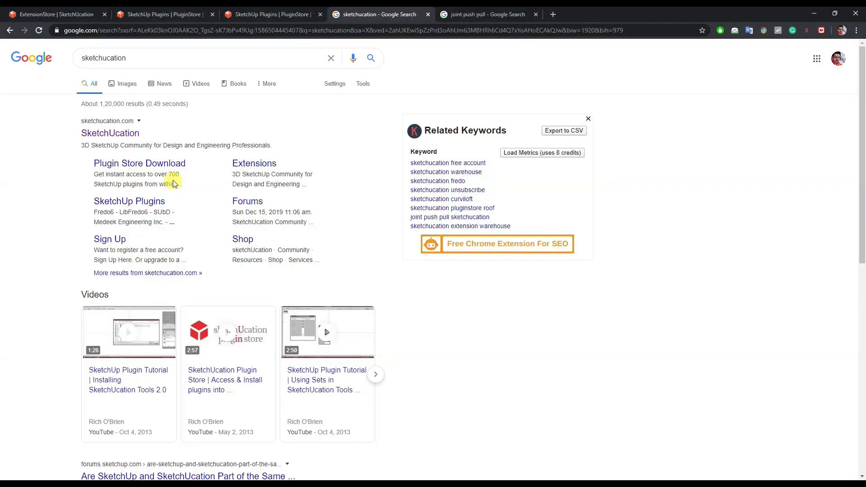
Bring the incognito Chrome window with the SketchUcation home page to the front
{"action": "double_click", "coordinate": [119, 57]}
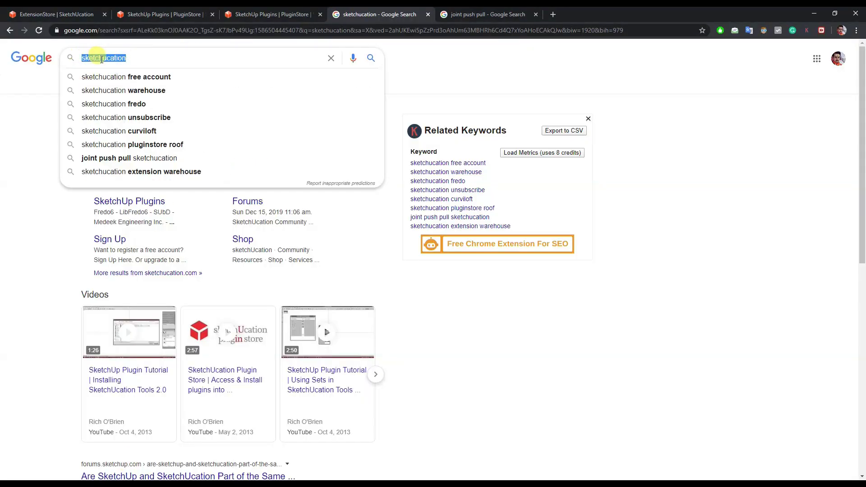
{"action": "left_click", "coordinate": [2, 197]}
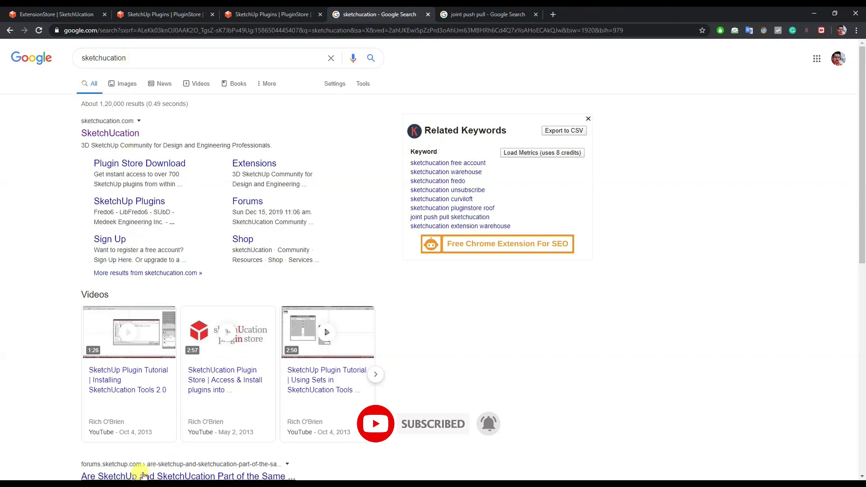
{"action": "left_click", "coordinate": [141, 483]}
{"action": "left_click", "coordinate": [198, 462]}
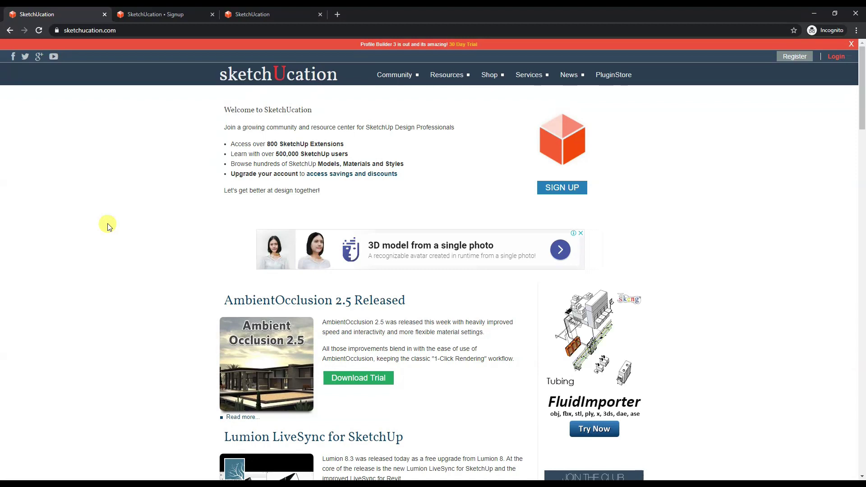
Review the SketchUcation signup plans, then the filled-in Basic ($0) registration form
{"action": "left_click", "coordinate": [790, 59]}
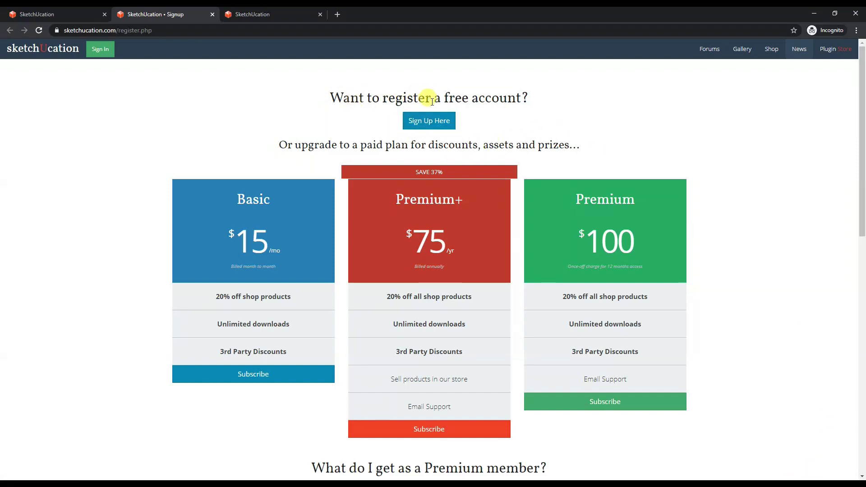
{"action": "left_click", "coordinate": [266, 14]}
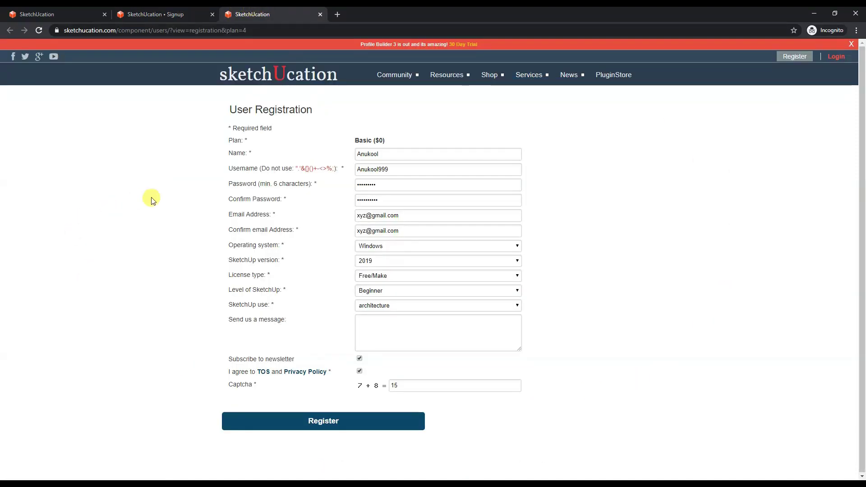
{"action": "left_click_drag", "start_coordinate": [354, 140], "coordinate": [385, 139]}
{"action": "left_click", "coordinate": [385, 140]}
{"action": "left_click", "coordinate": [141, 484]}
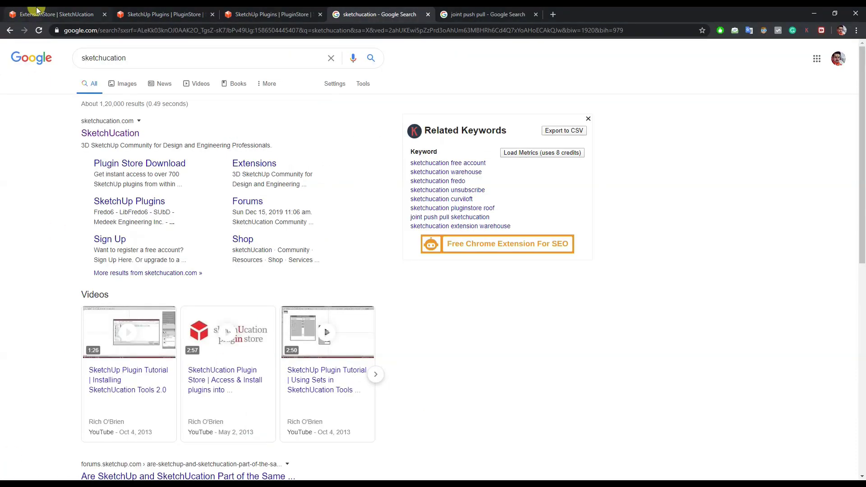
Browse the plugin store tabs and Google-search the selected 'ExtensionStore' title in a new tab
{"action": "left_click", "coordinate": [179, 11]}
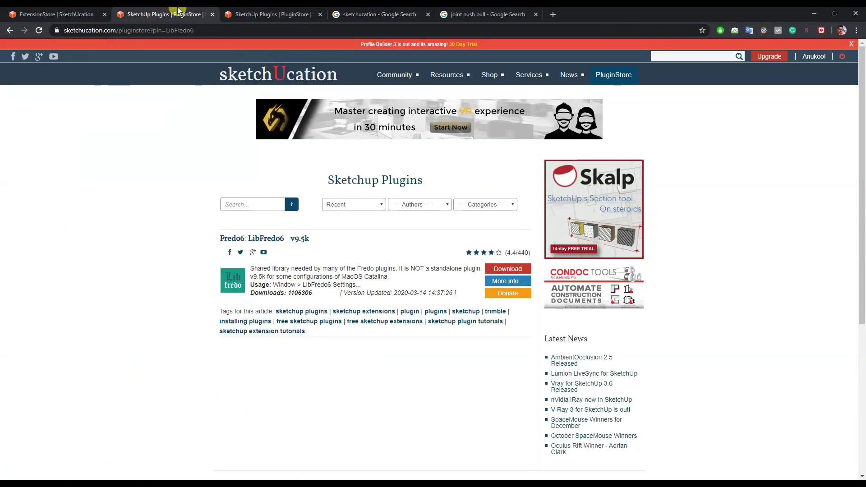
{"action": "left_click", "coordinate": [271, 10]}
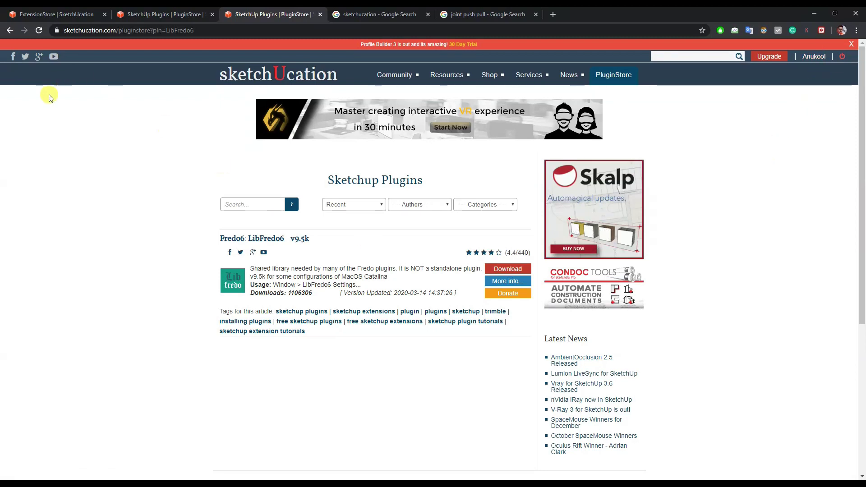
{"action": "left_click", "coordinate": [41, 13]}
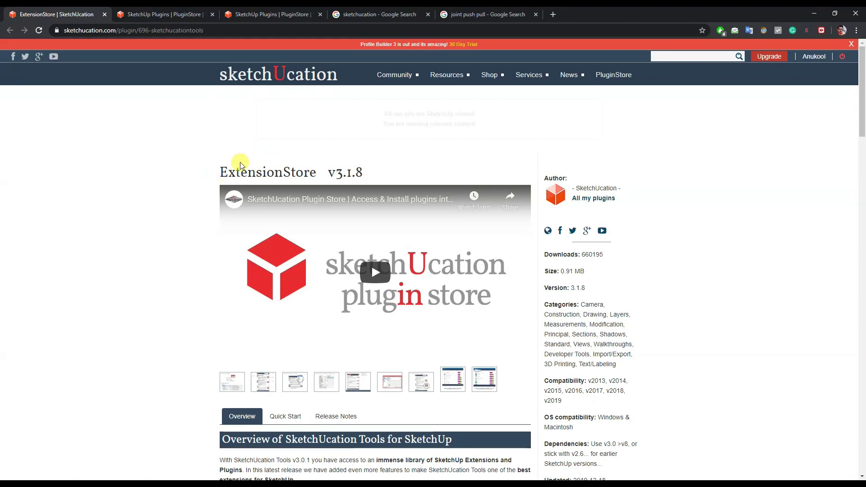
{"action": "left_click_drag", "start_coordinate": [215, 170], "coordinate": [318, 167]}
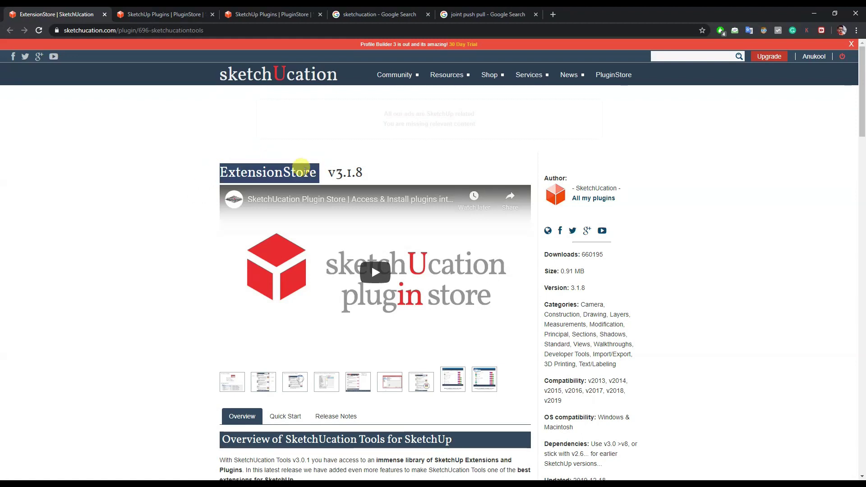
{"action": "right_click", "coordinate": [306, 171]}
{"action": "left_click", "coordinate": [335, 189]}
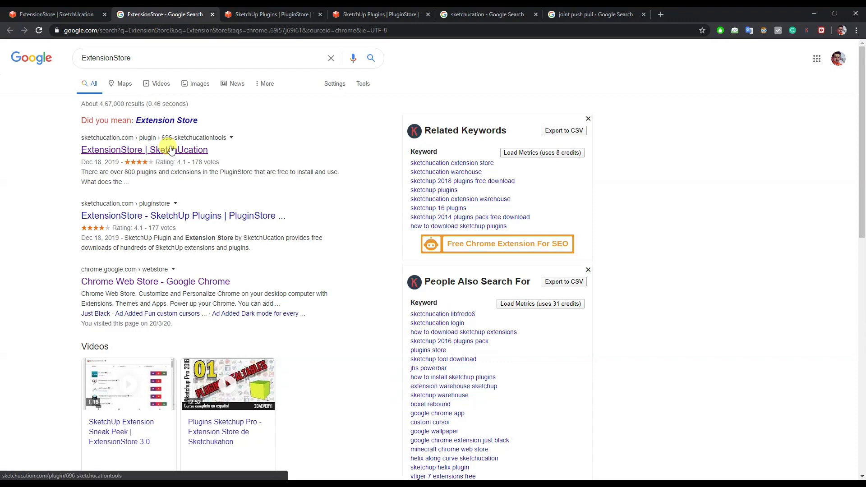
Return to the ExtensionStore v3.1.8 plugin page and scroll to its Download button
{"action": "left_click", "coordinate": [56, 14]}
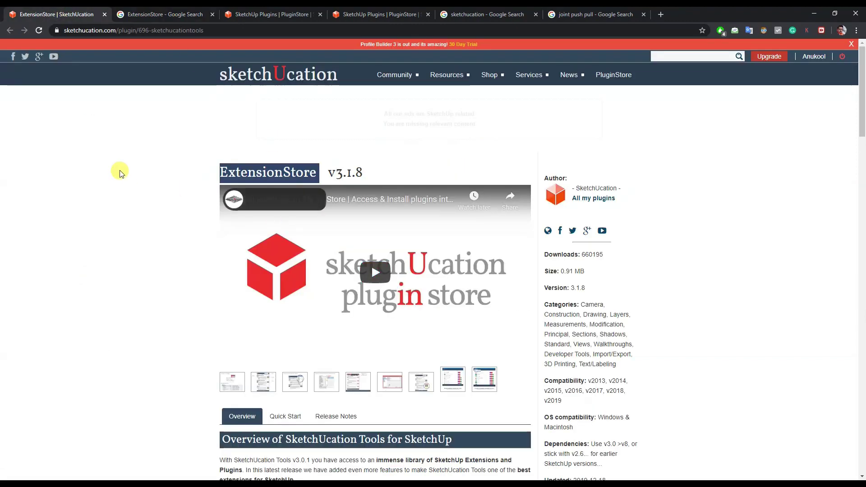
{"action": "scroll", "coordinate": [120, 174], "scroll_direction": "down", "scroll_amount": 2}
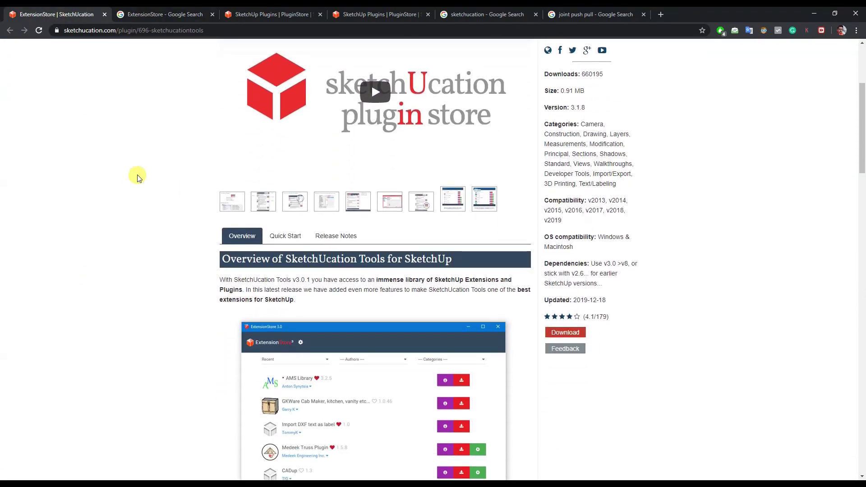
{"action": "scroll", "coordinate": [615, 290], "scroll_direction": "up", "scroll_amount": 4}
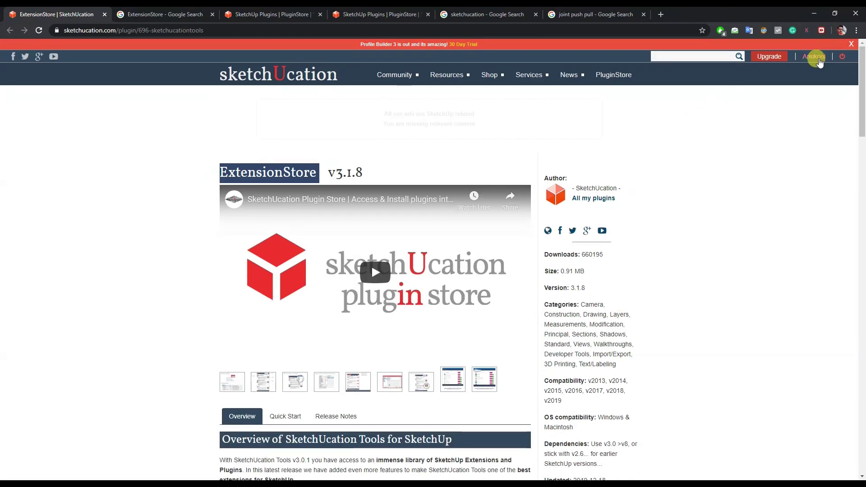
{"action": "scroll", "coordinate": [787, 158], "scroll_direction": "down", "scroll_amount": 1}
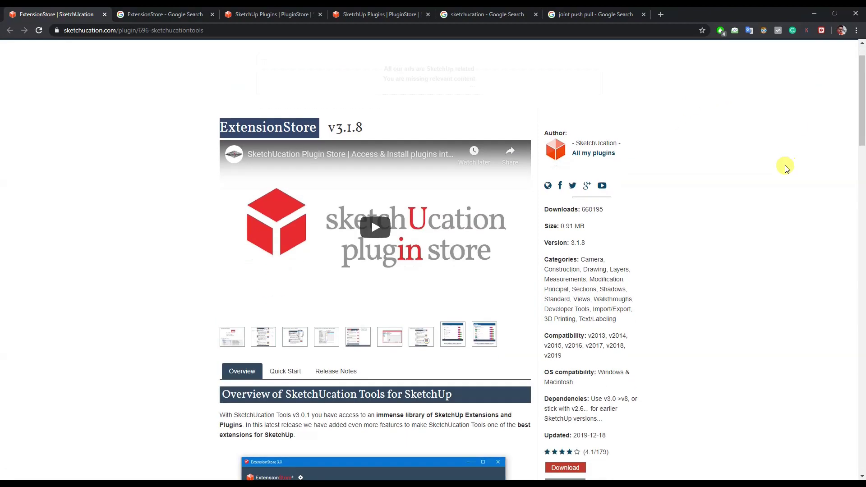
{"action": "scroll", "coordinate": [30, 238], "scroll_direction": "down", "scroll_amount": 2}
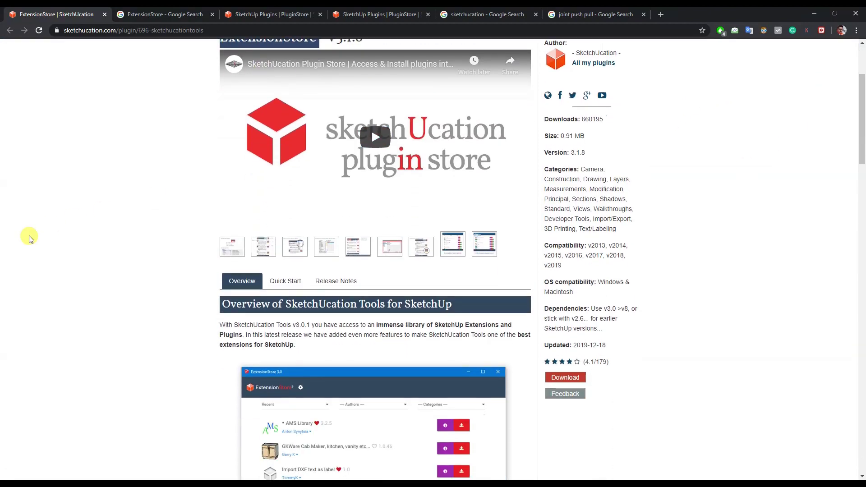
Download the ExtensionStore plugin and place the Solar North toolbar beside ExtensionStore
{"action": "left_click", "coordinate": [564, 382]}
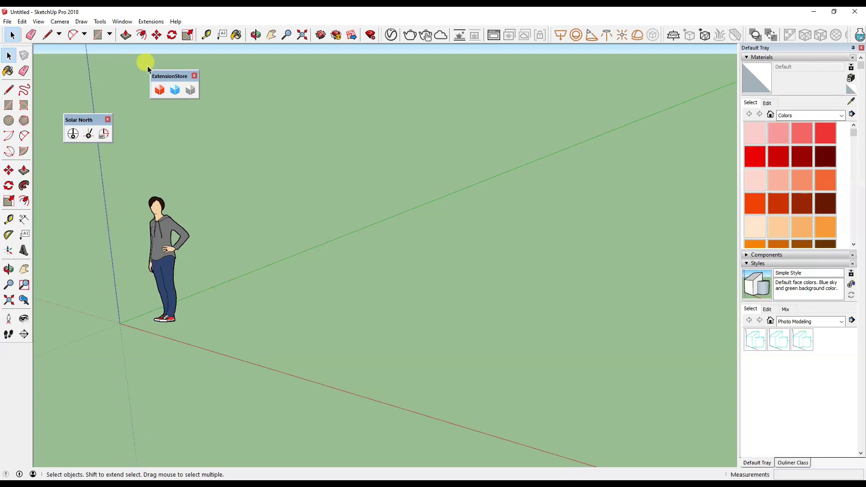
{"action": "left_click_drag", "start_coordinate": [164, 81], "coordinate": [179, 73]}
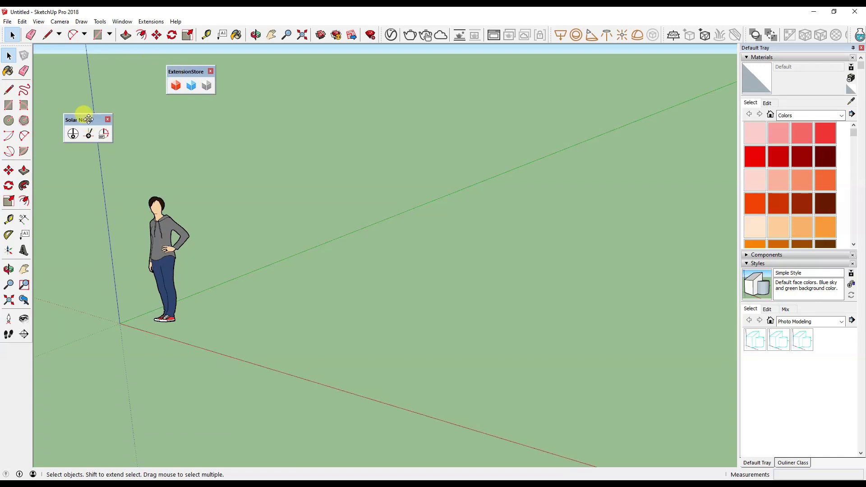
{"action": "left_click_drag", "start_coordinate": [88, 119], "coordinate": [89, 73]}
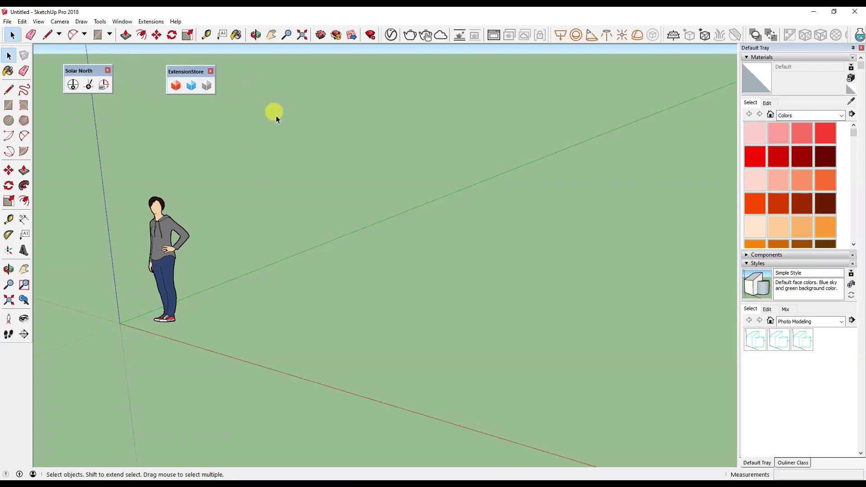
Open the Extension Manager from the Window menu and start installing an extension file
{"action": "left_click", "coordinate": [147, 22]}
{"action": "mouse_move", "coordinate": [122, 22]}
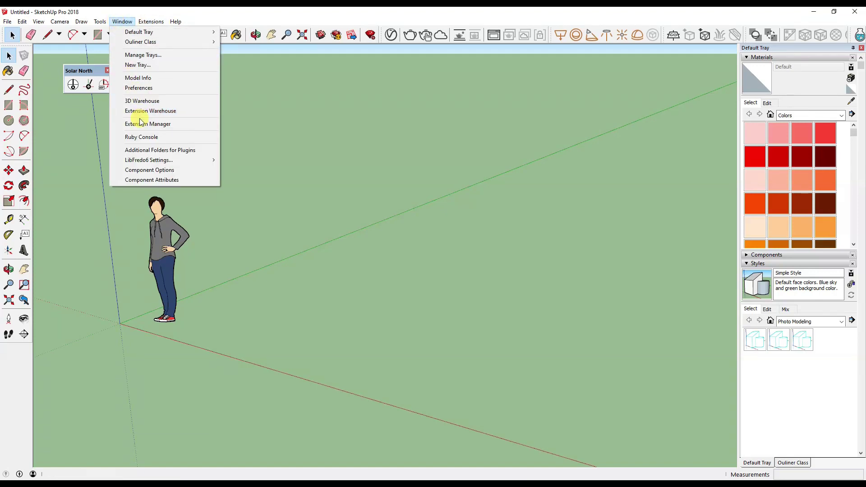
{"action": "left_click", "coordinate": [188, 126]}
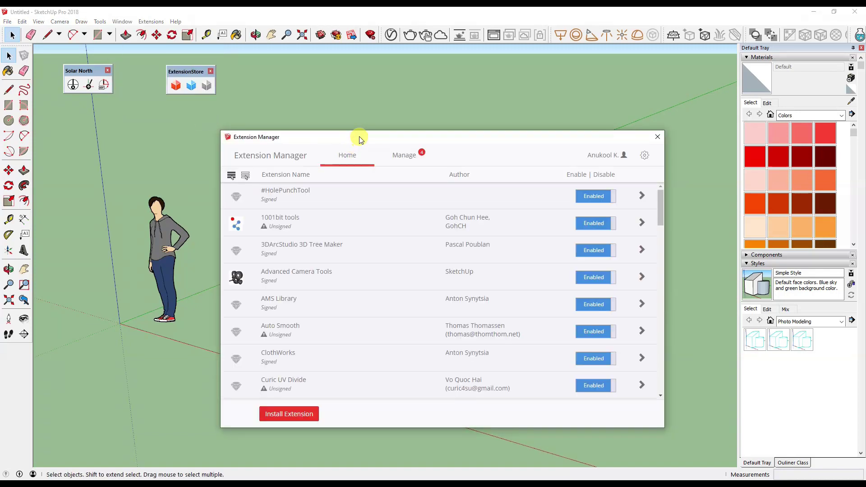
{"action": "left_click", "coordinate": [316, 356]}
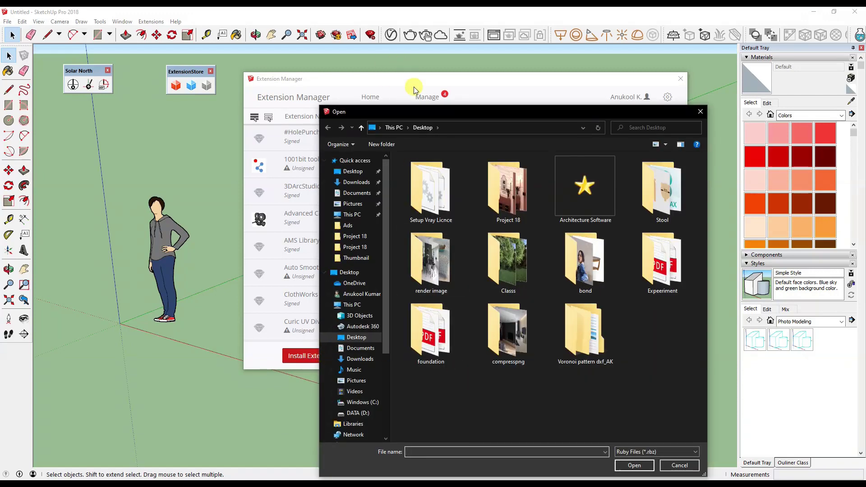
Browse to DATA (D:) > Software > SketchUp 2019 > PlugIn and pick Curviloft_v1.8a.rbz
{"action": "left_click_drag", "start_coordinate": [426, 115], "coordinate": [424, 53]}
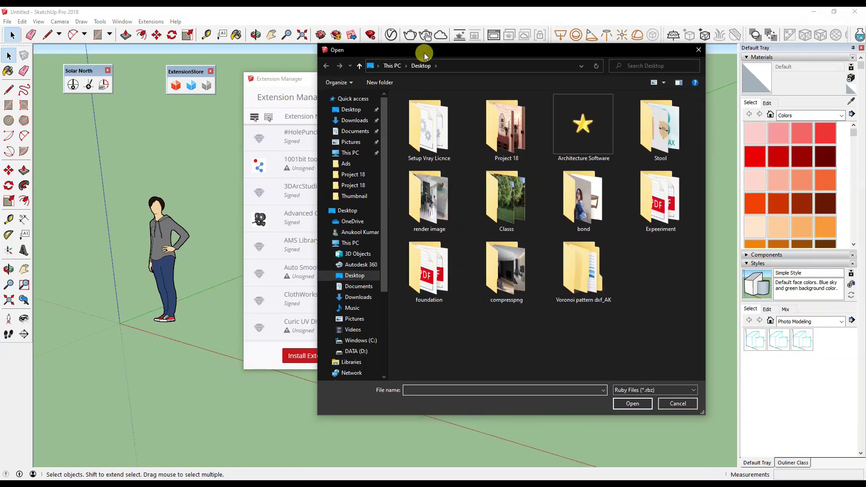
{"action": "left_click", "coordinate": [357, 134]}
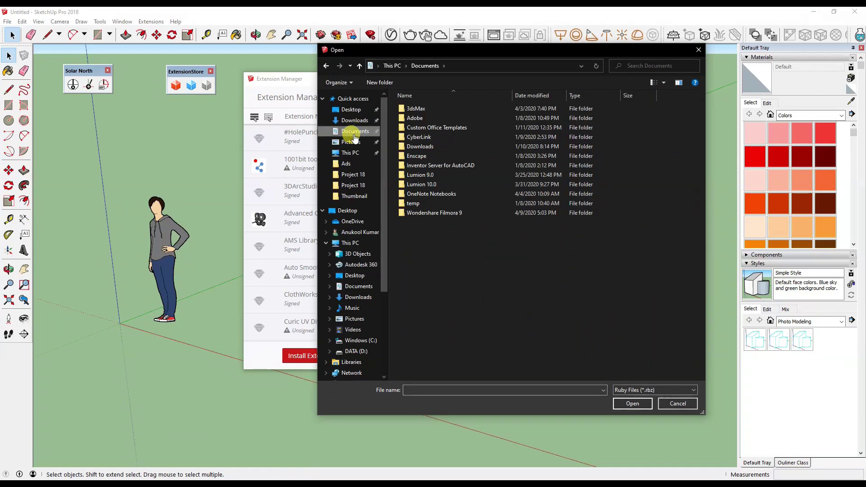
{"action": "left_click", "coordinate": [352, 175]}
{"action": "left_click", "coordinate": [449, 66]}
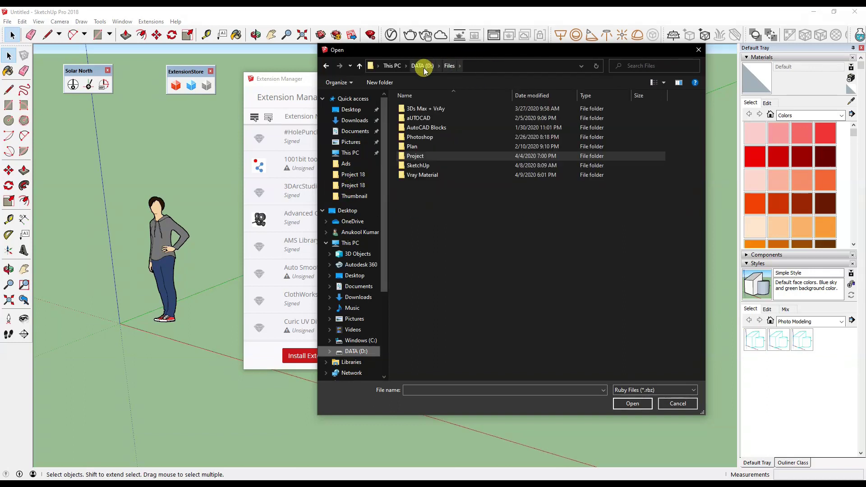
{"action": "left_click", "coordinate": [423, 65]}
{"action": "double_click", "coordinate": [415, 176]}
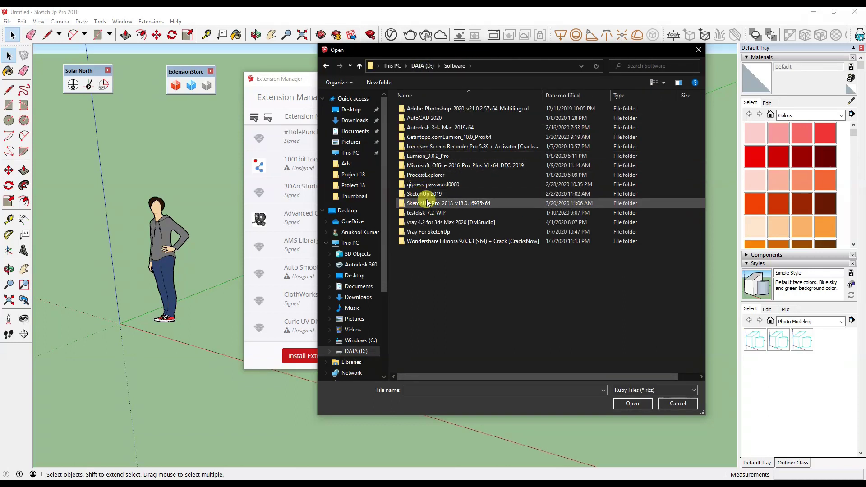
{"action": "left_click", "coordinate": [424, 194]}
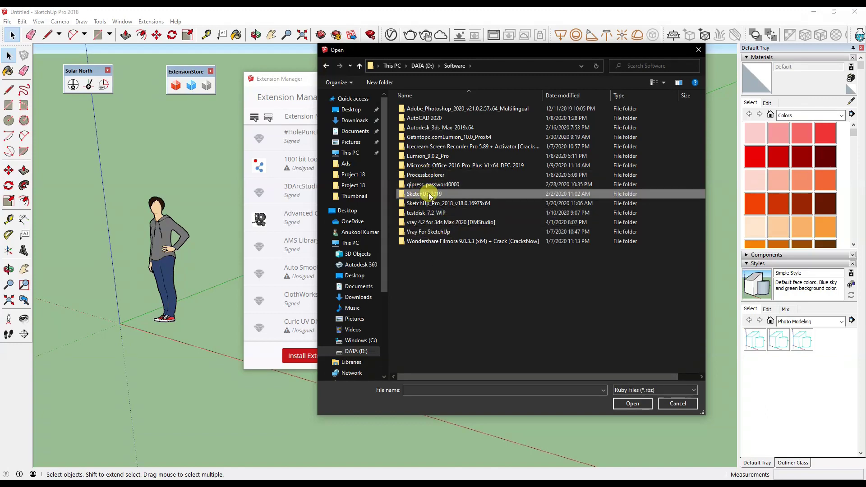
{"action": "double_click", "coordinate": [421, 193]}
{"action": "double_click", "coordinate": [429, 110]}
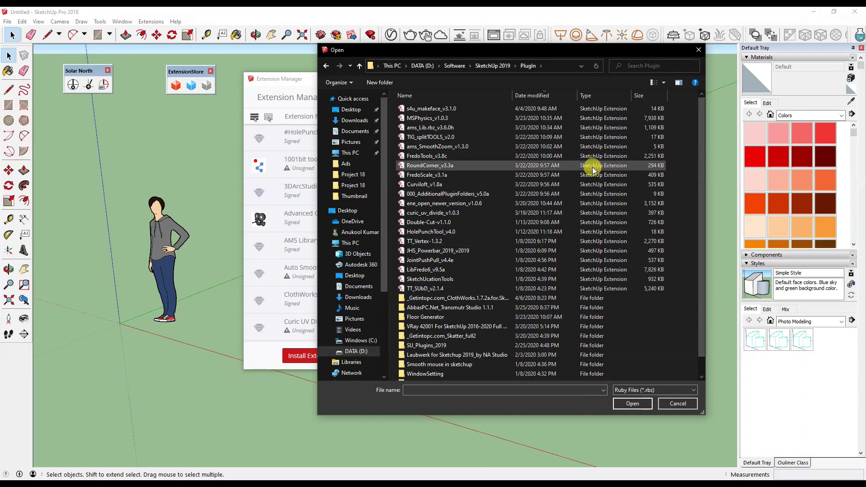
{"action": "left_click", "coordinate": [567, 182]}
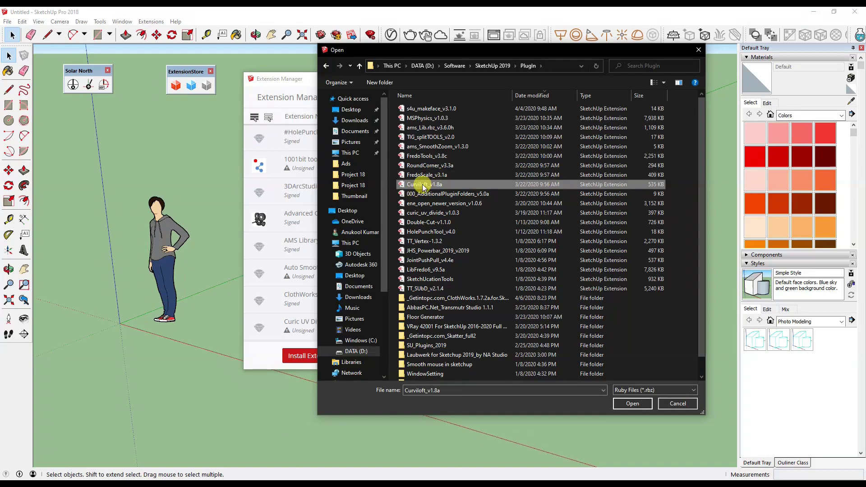
{"action": "left_click", "coordinate": [629, 408]}
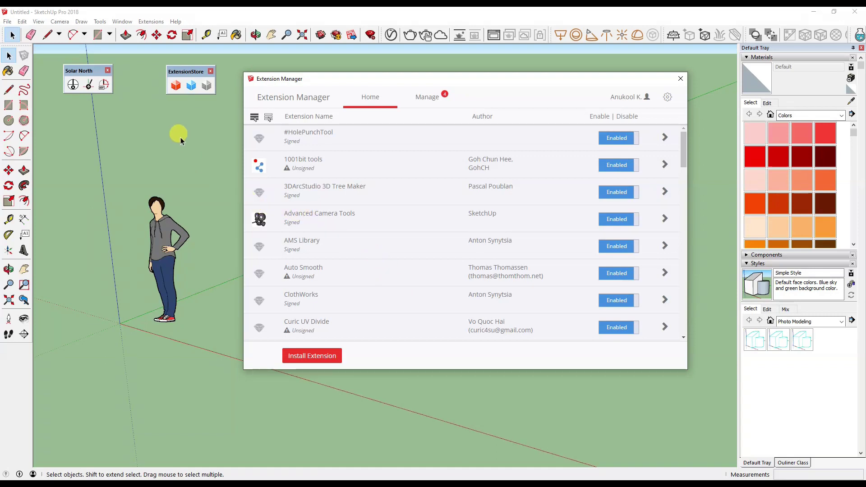
Dismiss the updates notice, close the Extension Manager and return to SketchUp
{"action": "left_click_drag", "start_coordinate": [291, 79], "coordinate": [282, 133]}
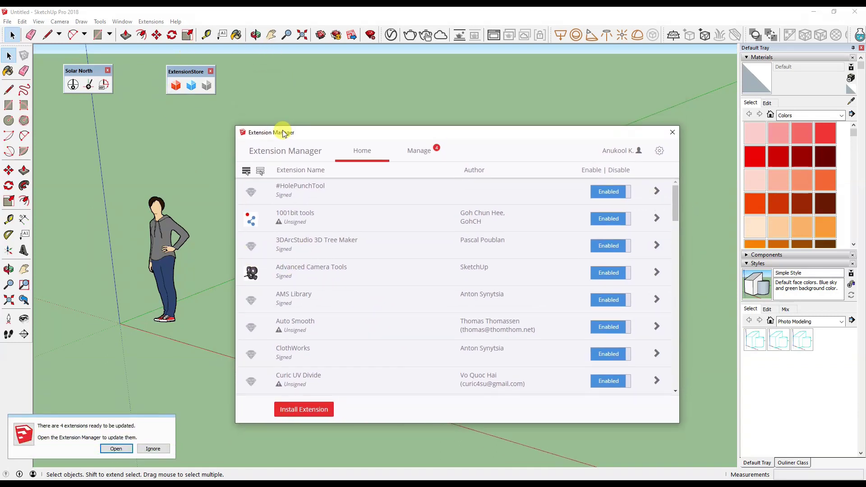
{"action": "left_click", "coordinate": [152, 449]}
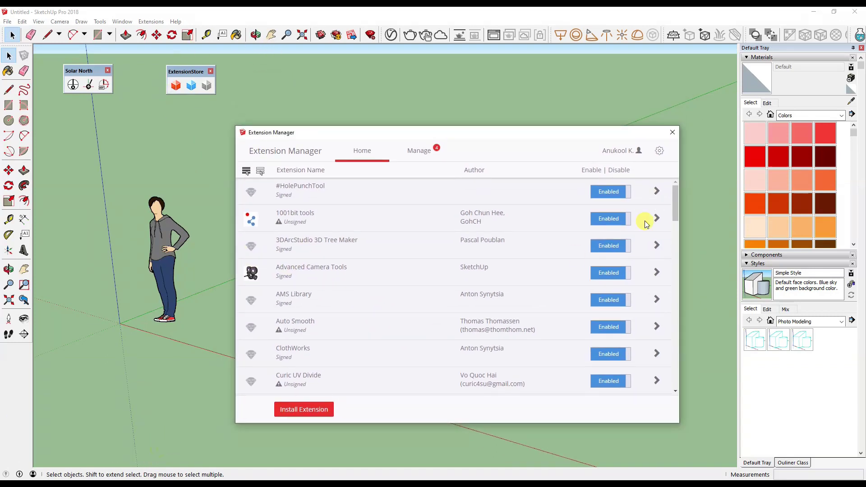
{"action": "left_click", "coordinate": [674, 131]}
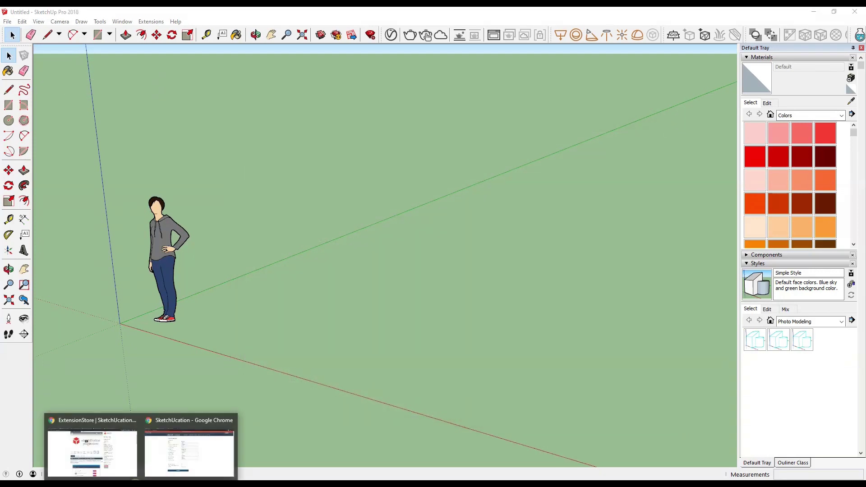
{"action": "left_click", "coordinate": [100, 465]}
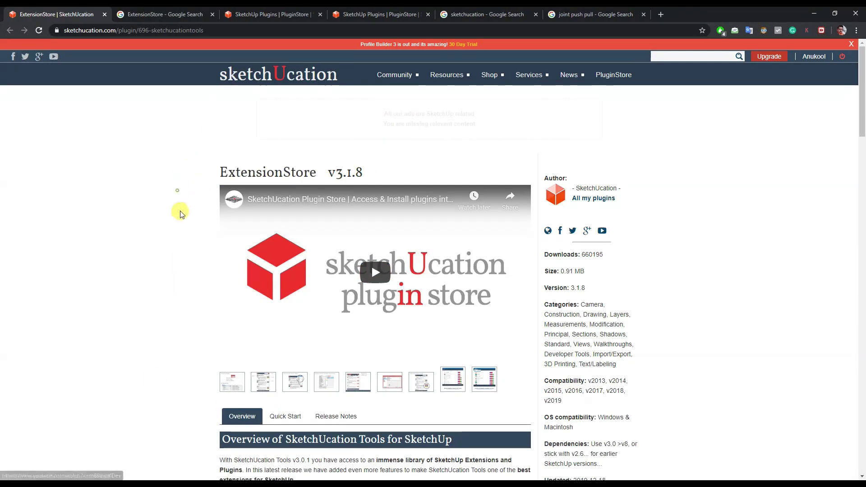
{"action": "left_click", "coordinate": [174, 483]}
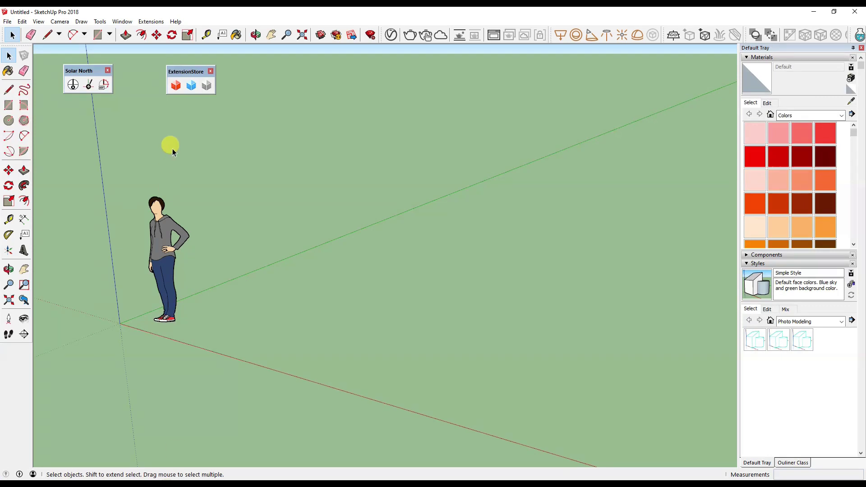
Drag the floating ExtensionStore toolbar slightly left beside Solar North
{"action": "left_click", "coordinate": [122, 22]}
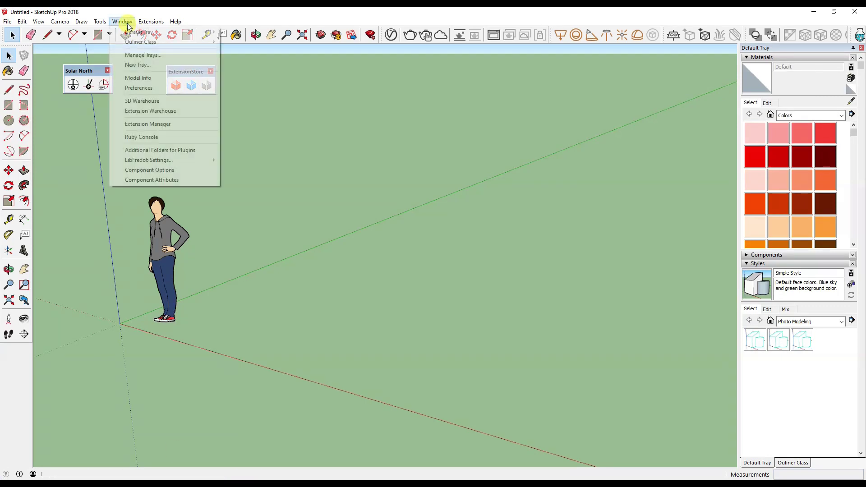
{"action": "left_click", "coordinate": [182, 127]}
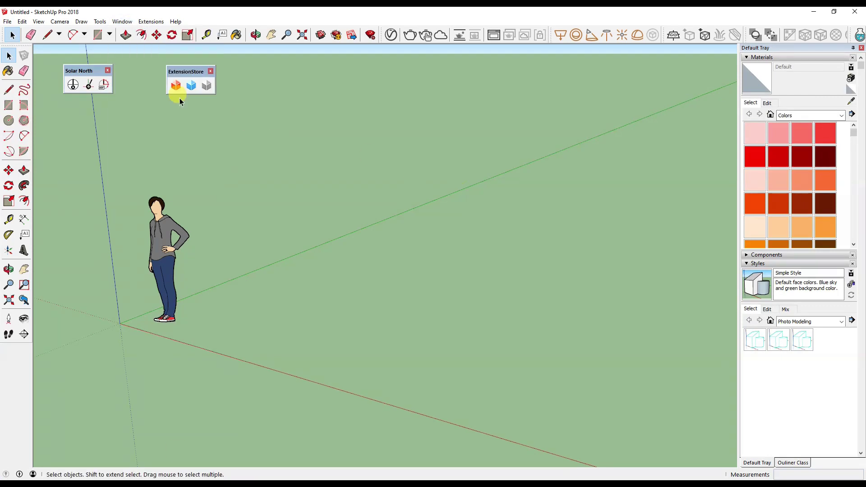
{"action": "mouse_move", "coordinate": [179, 72]}
{"action": "left_mouse_down"}
{"action": "mouse_move", "coordinate": [175, 79]}
{"action": "mouse_move", "coordinate": [363, 227]}
{"action": "left_mouse_up"}
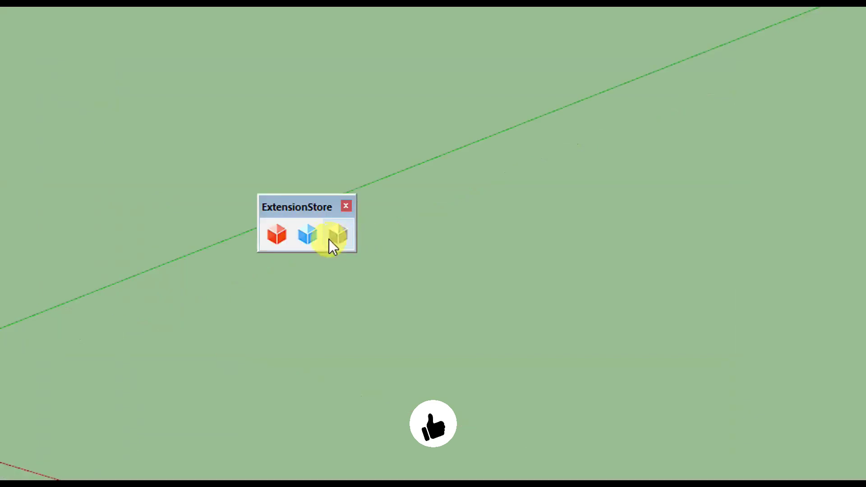
Search the ExtensionStore for 'push tool' and start installing S4U ScaleTool
{"action": "left_click", "coordinate": [276, 241]}
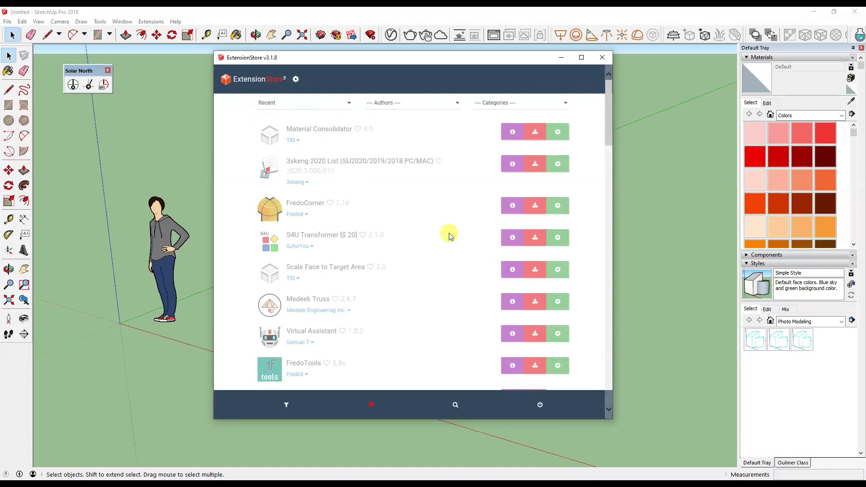
{"action": "left_click", "coordinate": [456, 404]}
{"action": "left_click", "coordinate": [329, 107]}
{"action": "type", "text": "push too"}
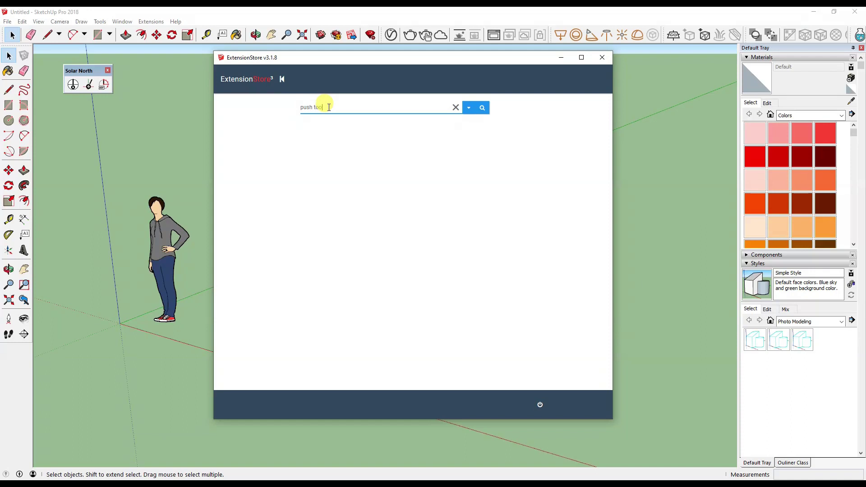
{"action": "key", "text": "Tab"}
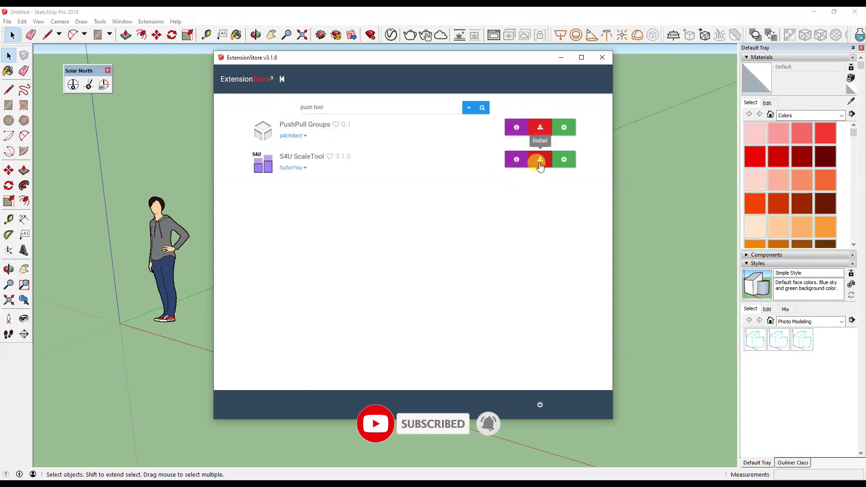
{"action": "left_click", "coordinate": [535, 162]}
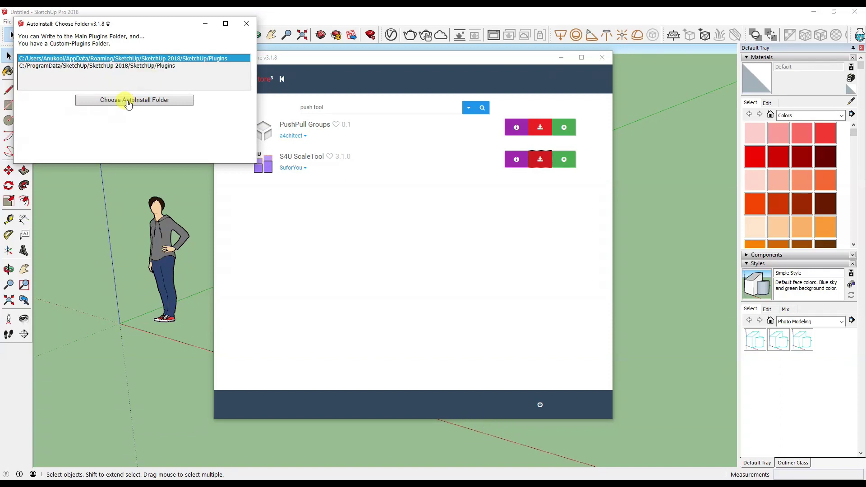
Install S4U ScaleTool 3.1.0 into the main Plugins folder and move its s4u-Scale Tools toolbar below Solar North
{"action": "left_click", "coordinate": [128, 104]}
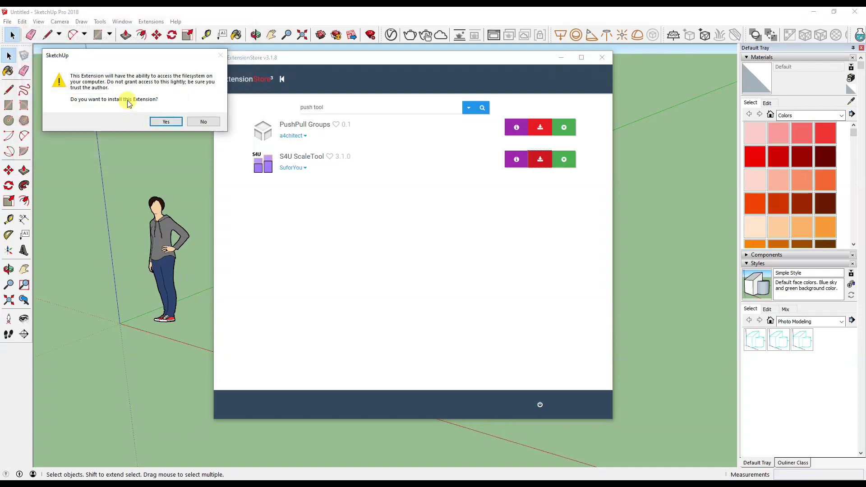
{"action": "left_click", "coordinate": [165, 122]}
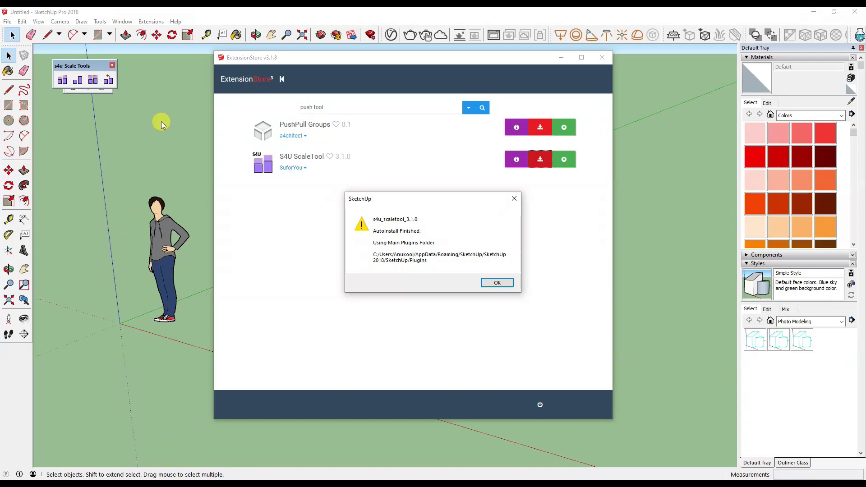
{"action": "left_click", "coordinate": [497, 283]}
{"action": "left_click_drag", "start_coordinate": [90, 65], "coordinate": [88, 112]}
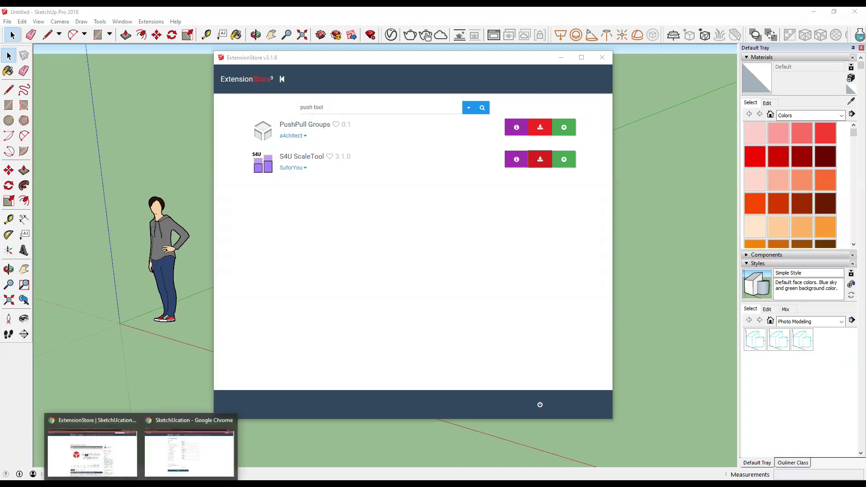
{"action": "left_click", "coordinate": [118, 460]}
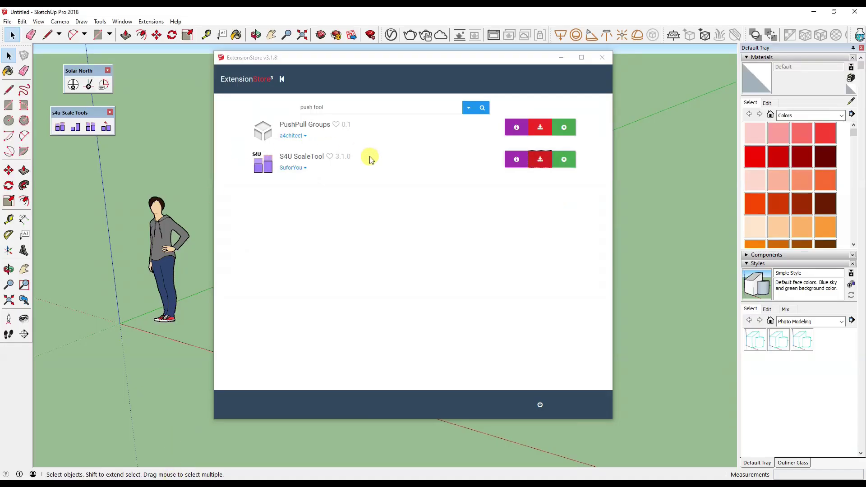
Show the Fredo6_JointPushPull toolbar and dock it beneath s4u-Scale Tools
{"action": "left_click_drag", "start_coordinate": [69, 113], "coordinate": [83, 112]}
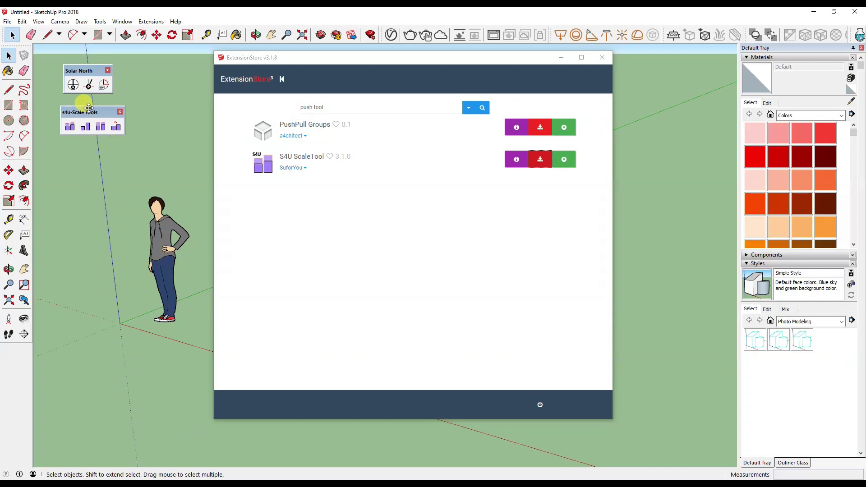
{"action": "right_click", "coordinate": [26, 367]}
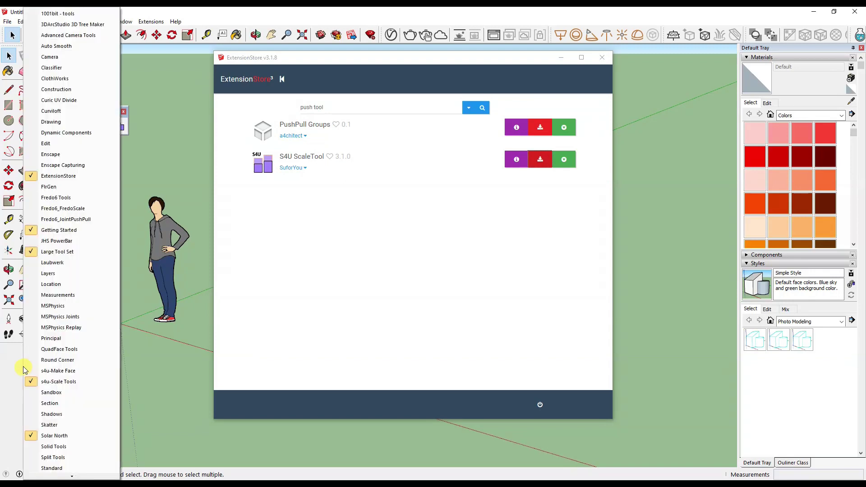
{"action": "left_click", "coordinate": [85, 219]}
{"action": "left_click_drag", "start_coordinate": [126, 52], "coordinate": [157, 153]}
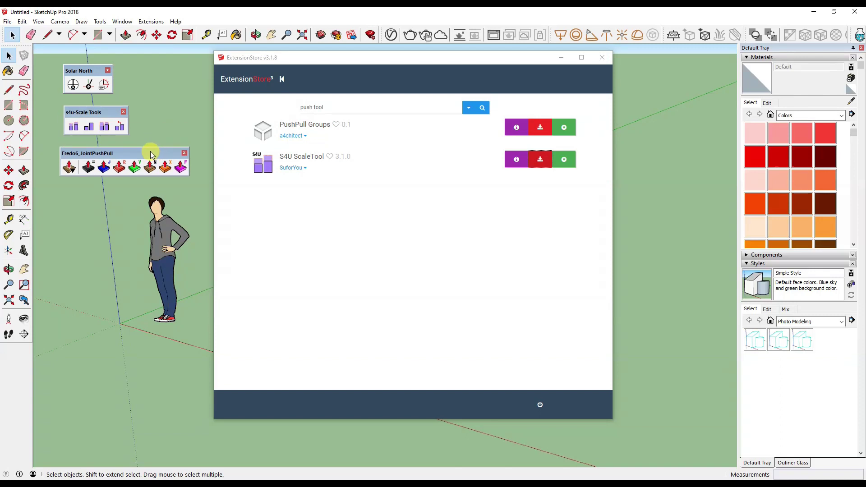
{"action": "left_click_drag", "start_coordinate": [327, 107], "coordinate": [301, 108]}
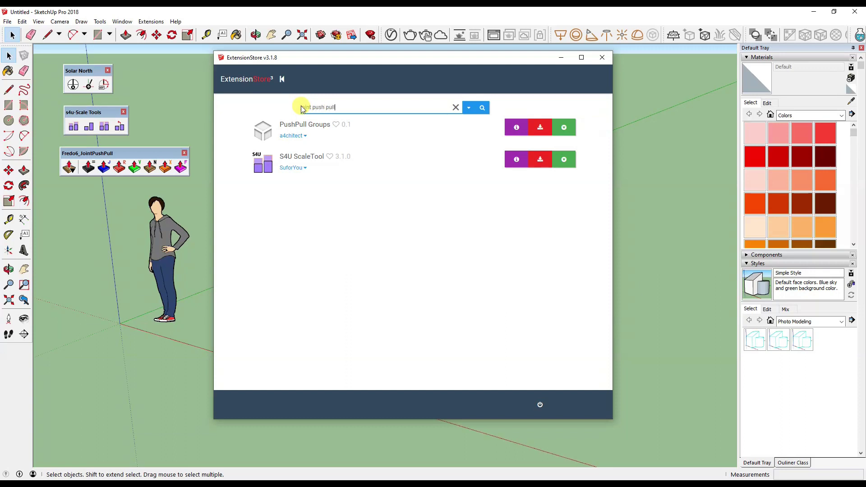
Search the ExtensionStore for 'joint push pull', then bring up Chrome's SketchUcation ExtensionStore page
{"action": "key", "text": "Return"}
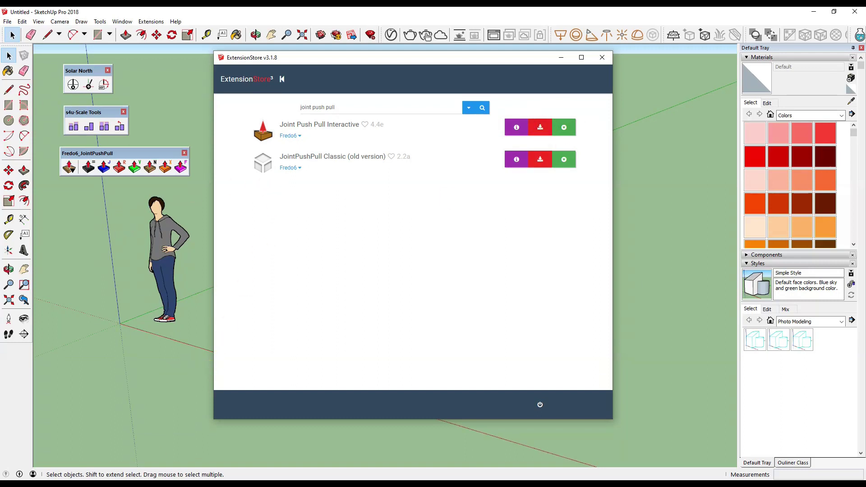
{"action": "left_click", "coordinate": [141, 484]}
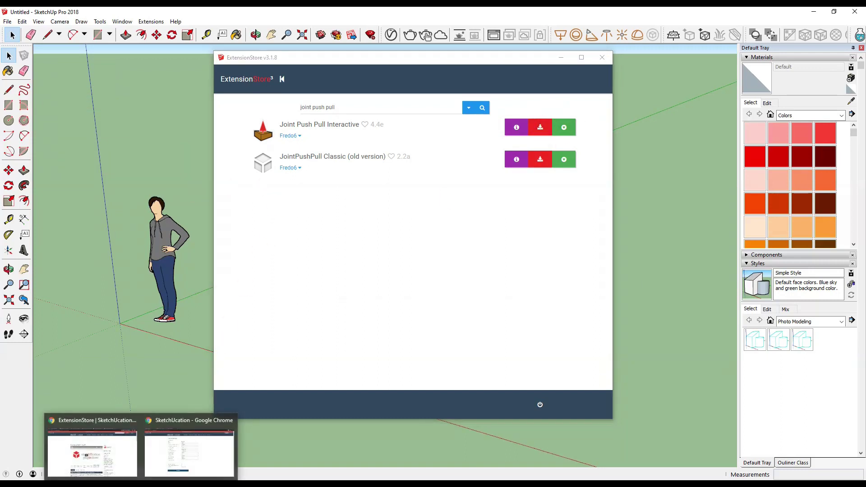
{"action": "left_click", "coordinate": [126, 449]}
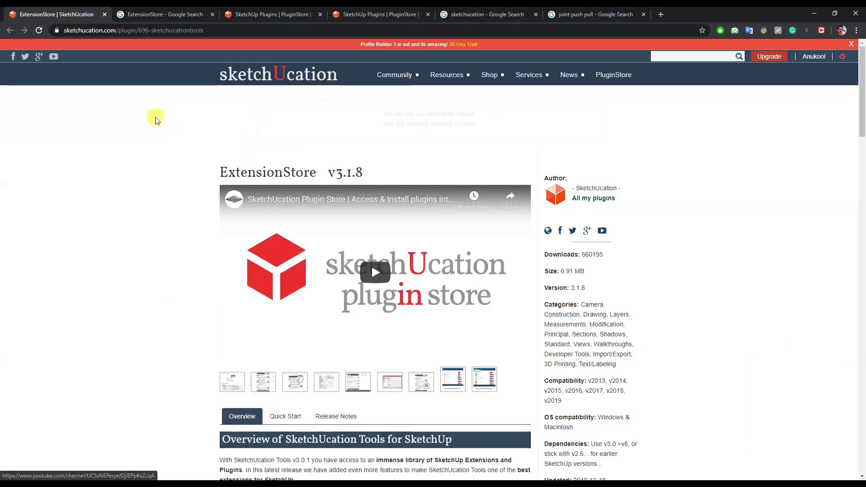
Replace the Google query in Chrome with 'libfredo6' and run the search
{"action": "left_click", "coordinate": [265, 16]}
{"action": "left_click", "coordinate": [171, 14]}
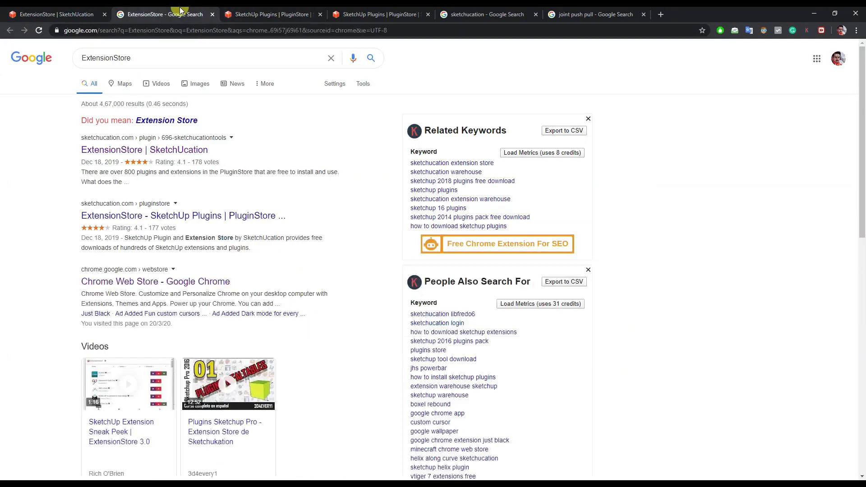
{"action": "double_click", "coordinate": [176, 54]}
{"action": "key", "text": "BackSpace"}
{"action": "type", "text": "ib"}
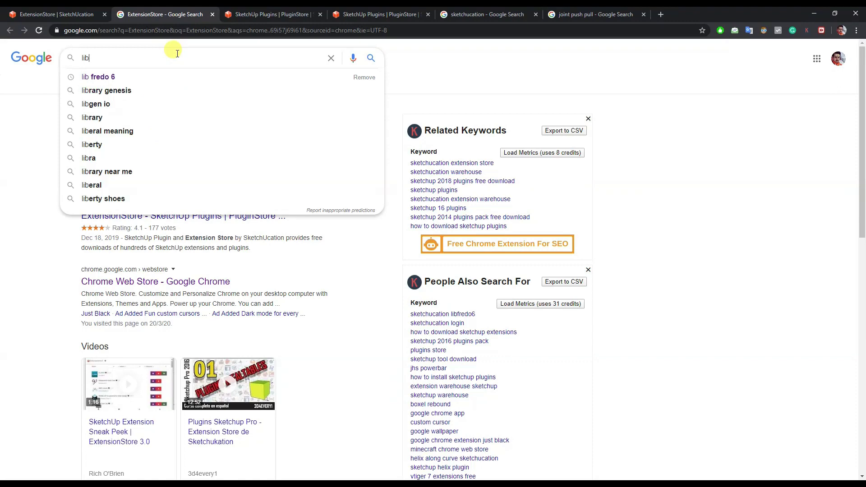
{"action": "type", "text": "fre"}
{"action": "key", "text": "Down"}
{"action": "key", "text": "Return"}
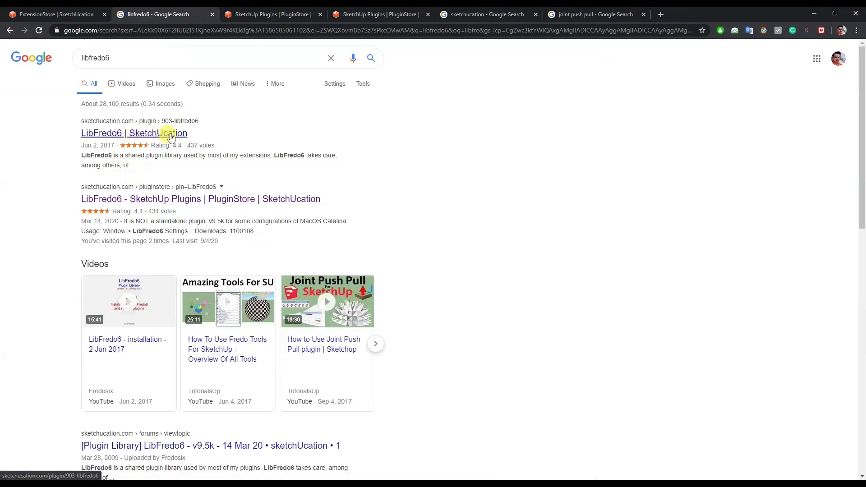
Open the LibFredo6 v9.5k SketchUcation plugin page, then return to SketchUp
{"action": "left_click", "coordinate": [171, 136]}
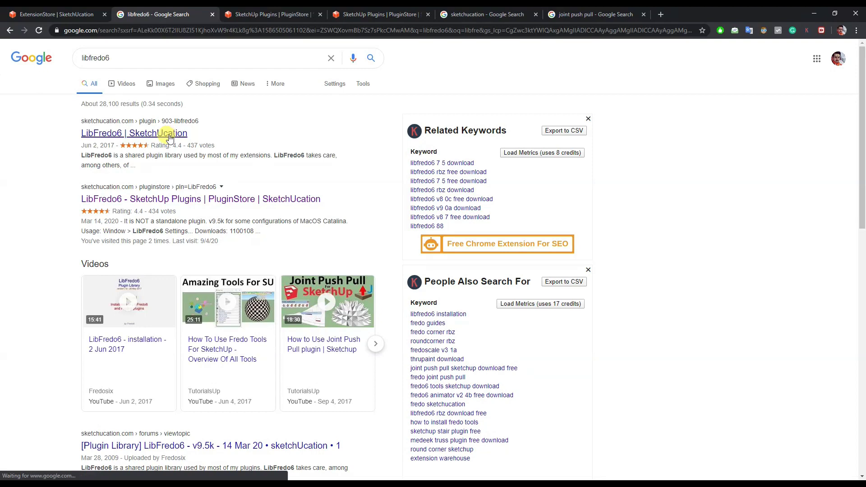
{"action": "key", "text": "ctrl+Tab"}
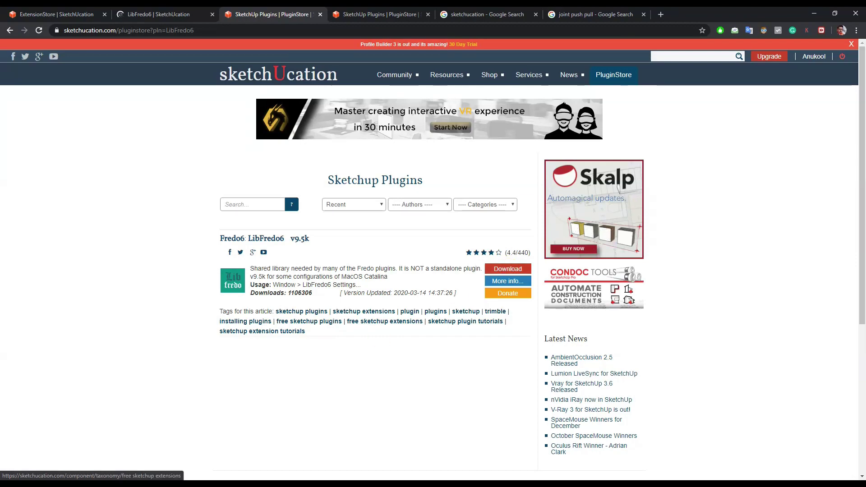
{"action": "key", "text": "alt+Tab"}
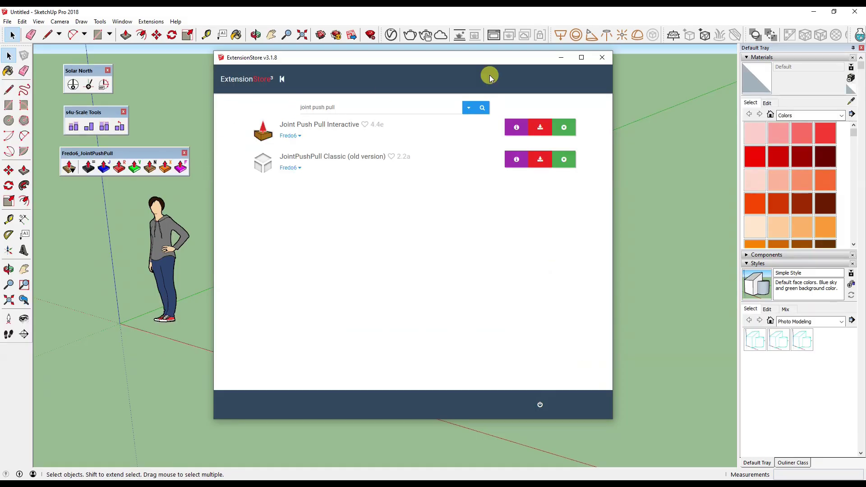
Close the ExtensionStore v3.1.8 window, leaving the extension toolbars showing
{"action": "left_click", "coordinate": [605, 57]}
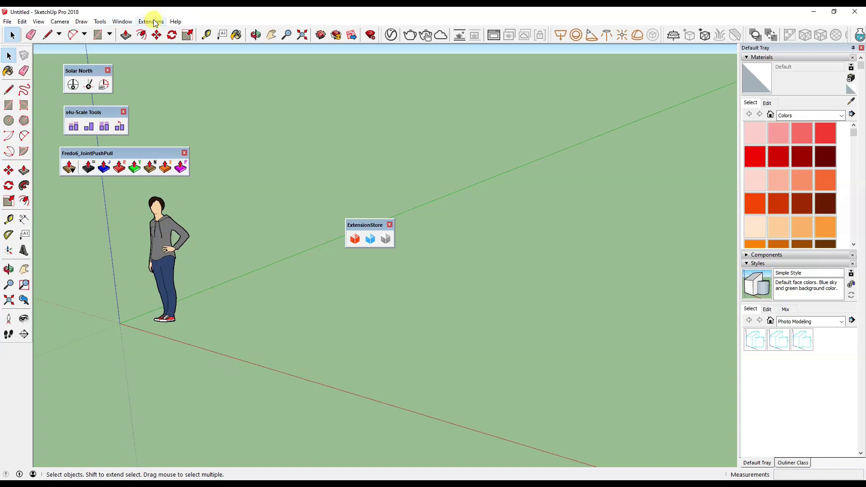